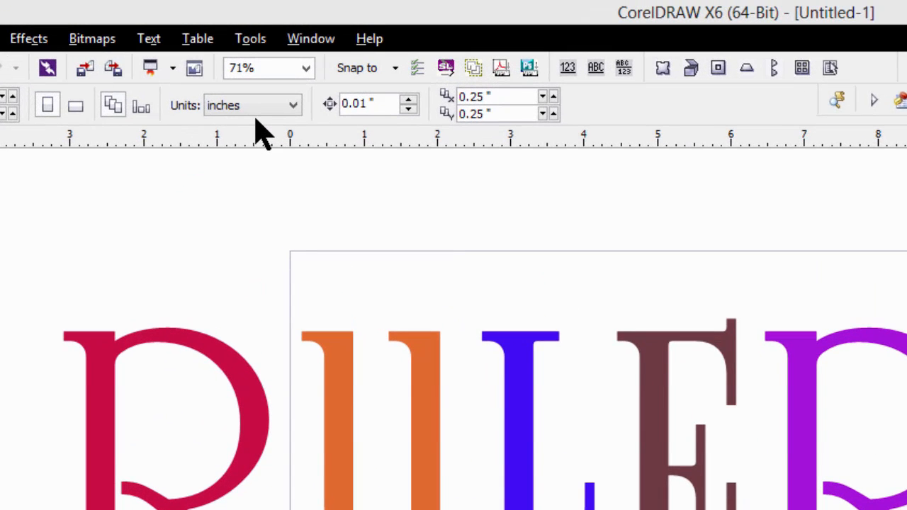
Step: Check the measurement units available for the drawing
click(290, 105)
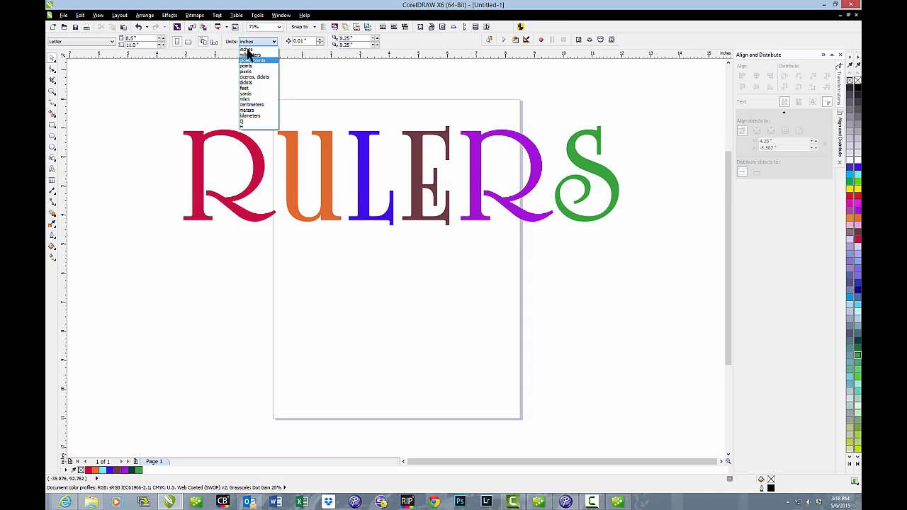
click(288, 71)
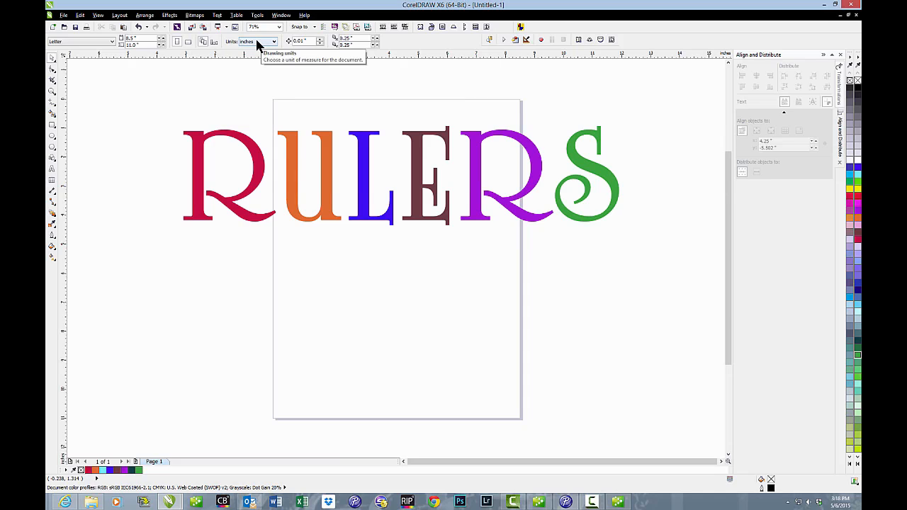
Step: Examine how the horizontal ruler's fractional divisions change when zooming far in and back out
click(51, 91)
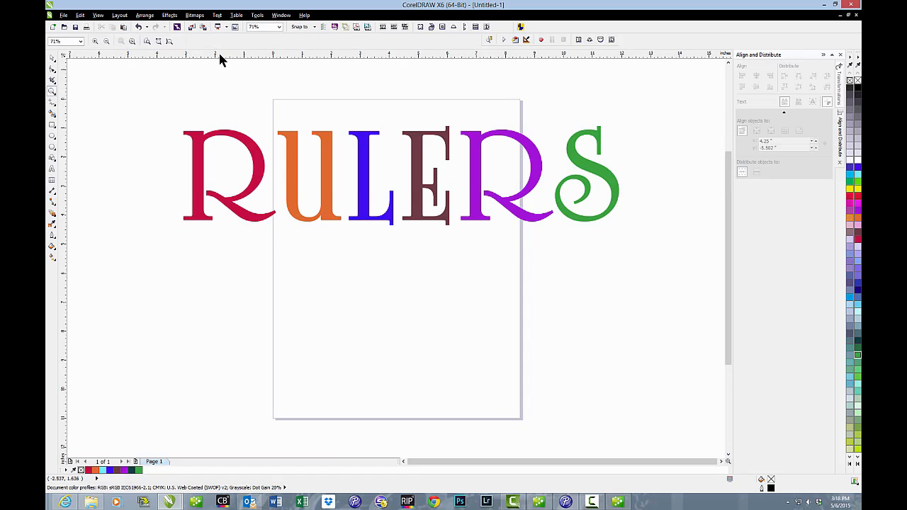
drag(219, 55, 248, 65)
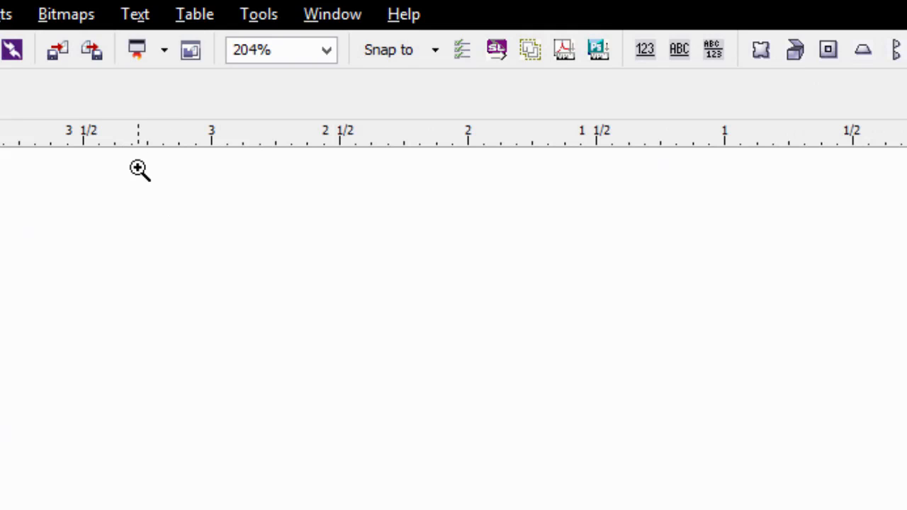
drag(138, 169, 419, 366)
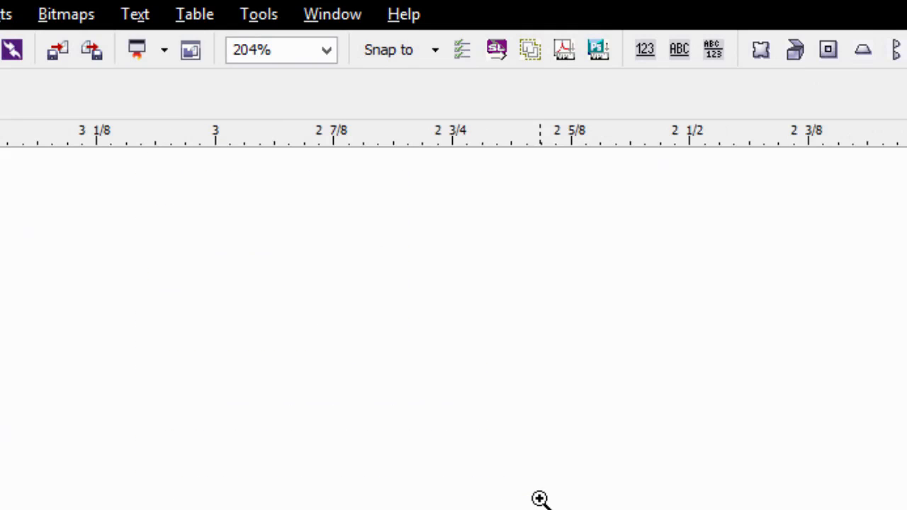
drag(212, 233, 716, 509)
drag(250, 234, 541, 411)
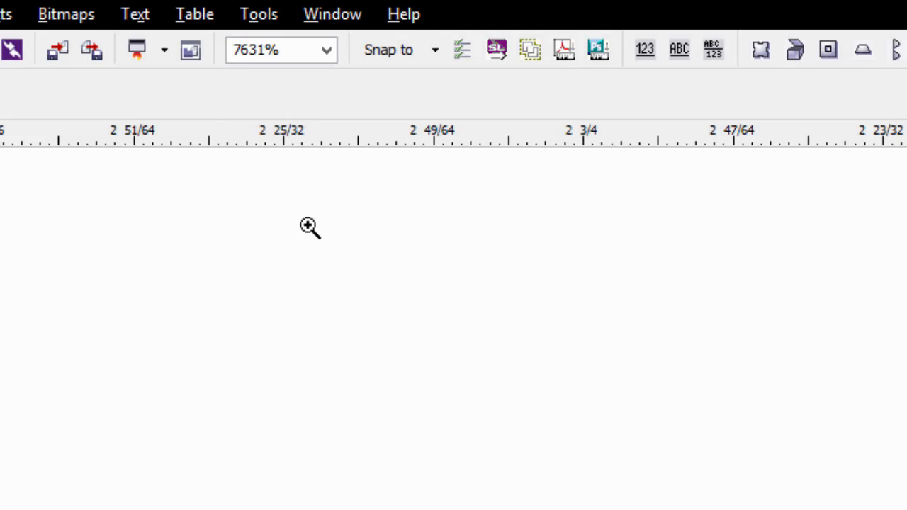
drag(309, 227, 906, 509)
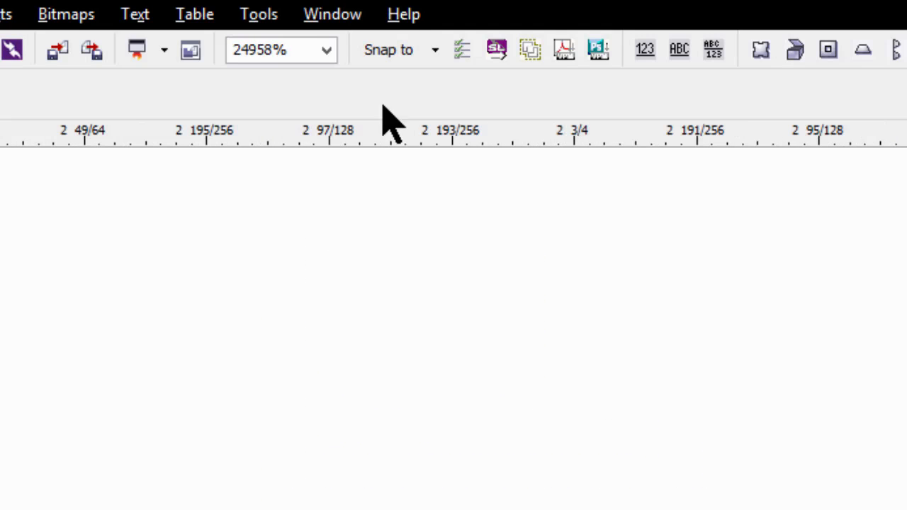
drag(299, 247, 526, 482)
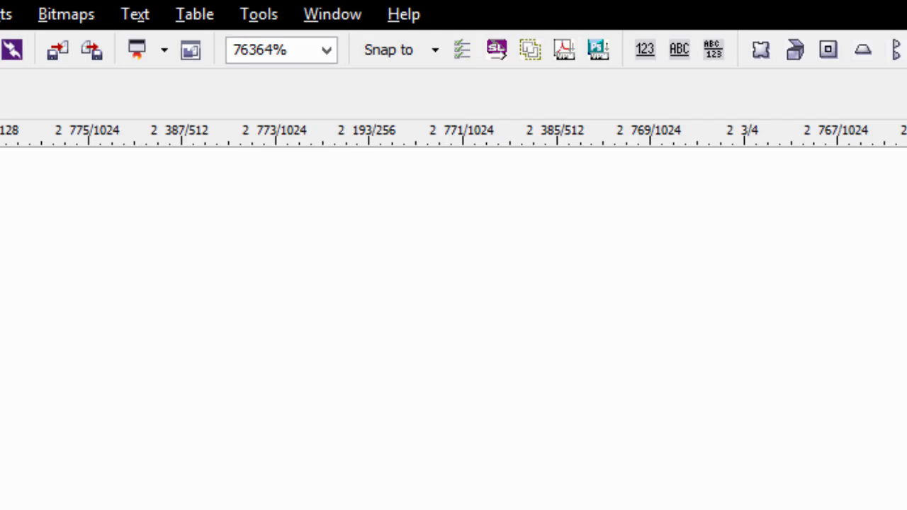
scroll(491, 326, down, 2)
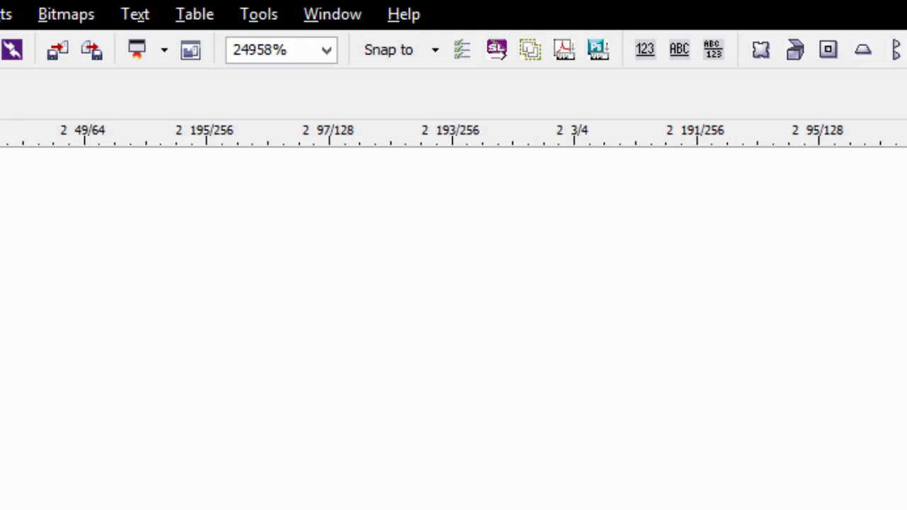
scroll(586, 326, down, 2)
scroll(510, 326, down, 2)
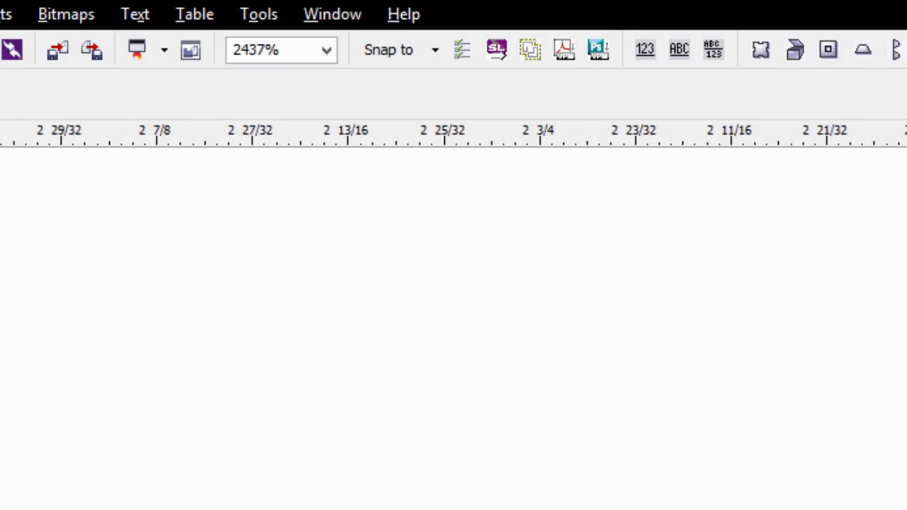
scroll(425, 326, down, 2)
click(104, 57)
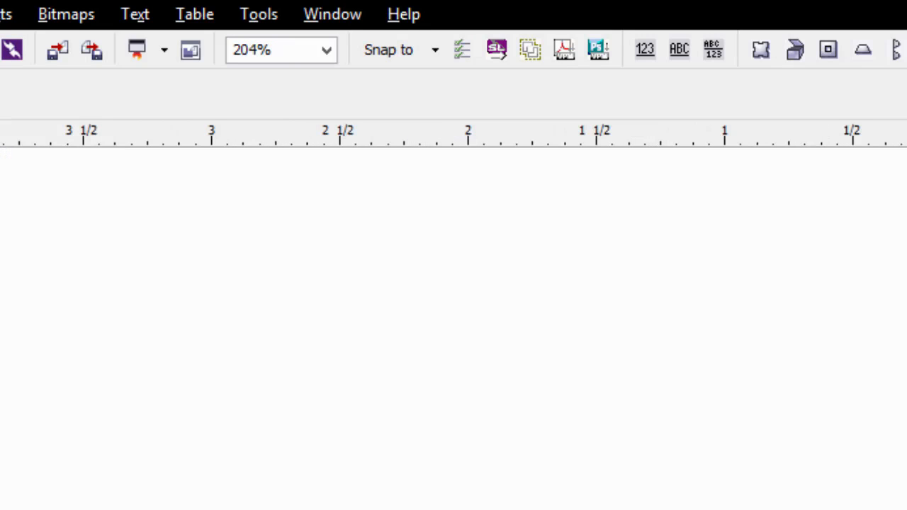
click(104, 57)
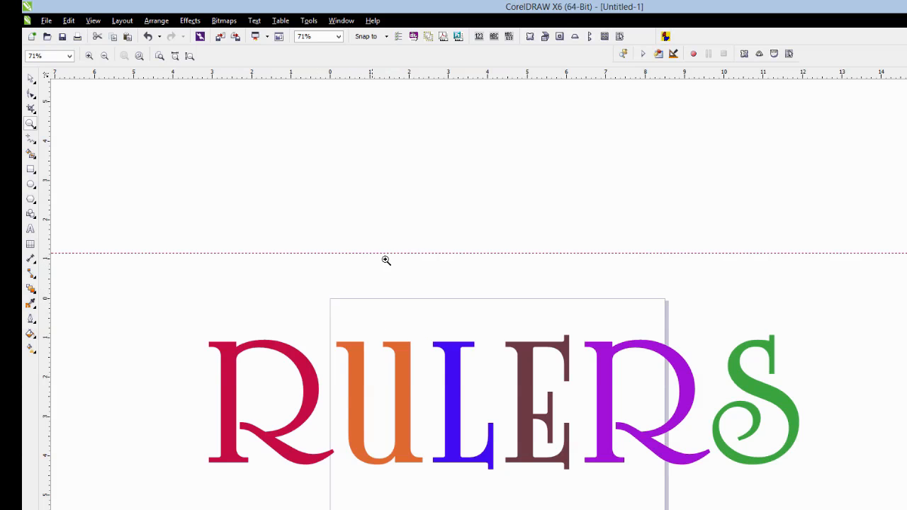
Step: Place a horizontal guideline just above the page, and draw a rectangle about 3.91 by 2.72 inches below the lettering
drag(843, 212, 744, 251)
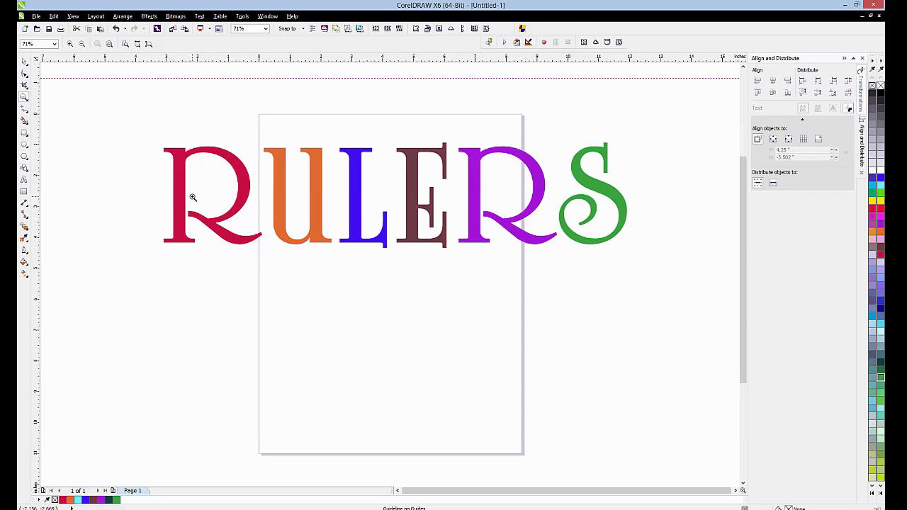
click(25, 133)
mouse_move(321, 284)
mouse_down()
mouse_move(414, 361)
mouse_move(442, 368)
mouse_up()
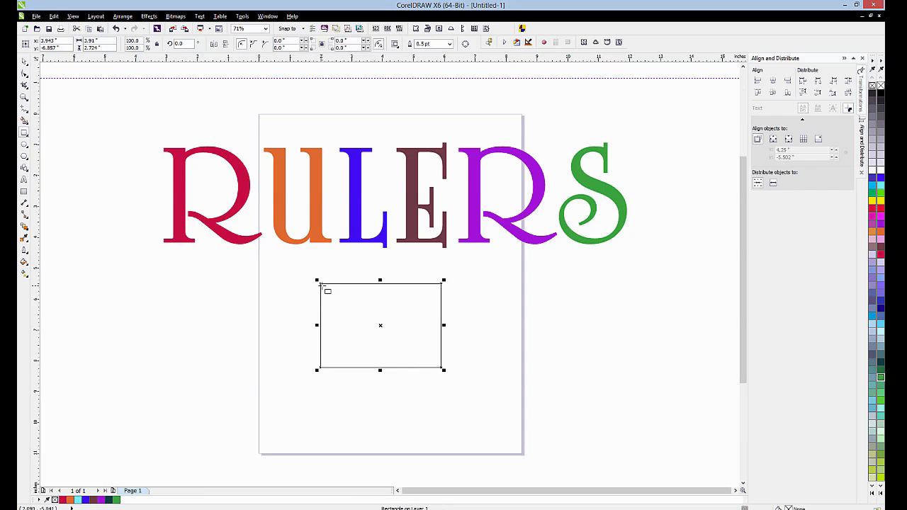
drag(379, 324, 355, 309)
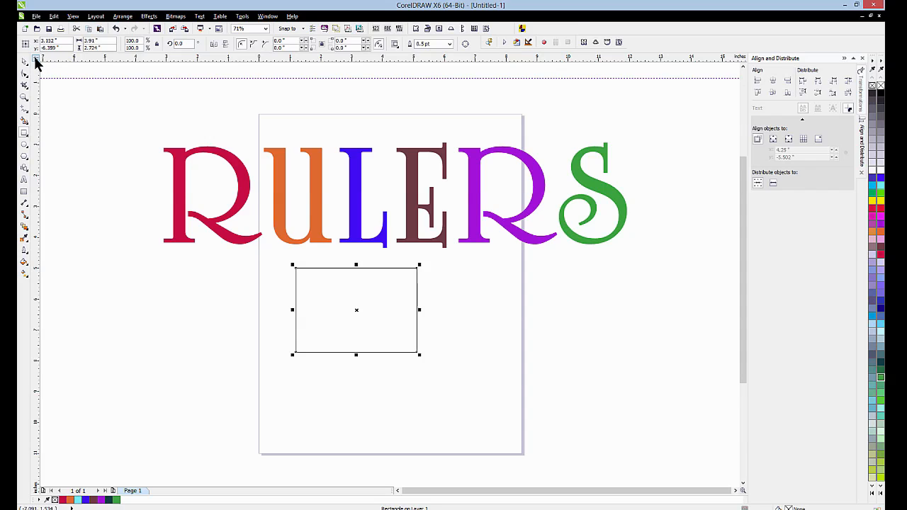
Step: Set the ruler origin at the rectangle's top-left corner and place a vertical guideline at about 4 inches
drag(34, 60, 282, 258)
drag(293, 266, 295, 267)
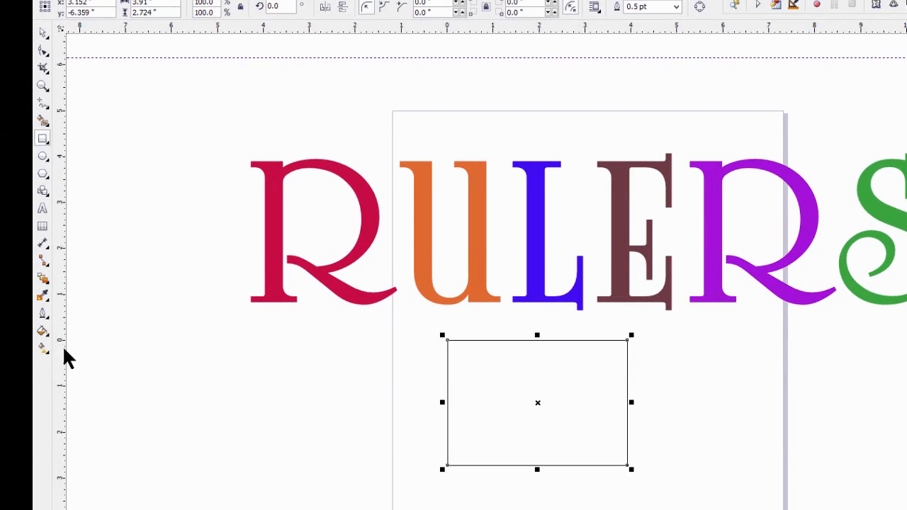
drag(64, 358, 631, 347)
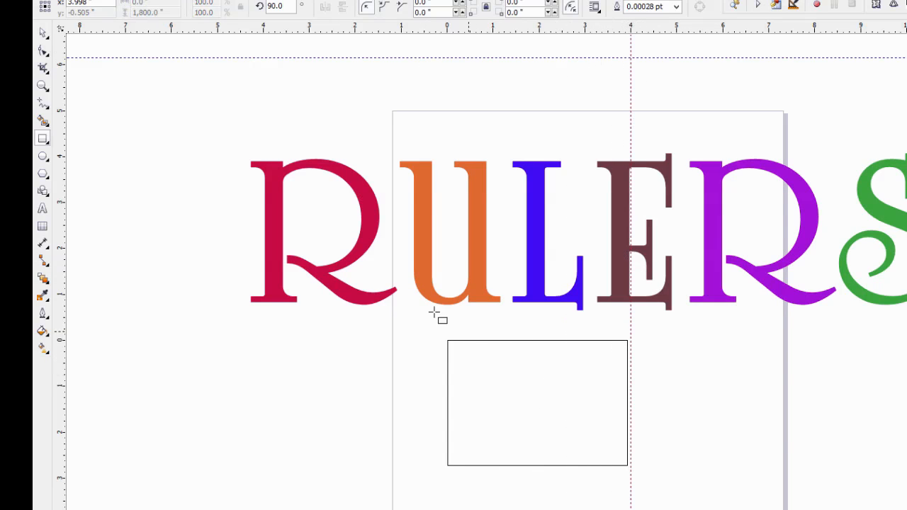
Step: Stretch the rectangle's right edge to the vertical guideline at about 4 inches
click(42, 34)
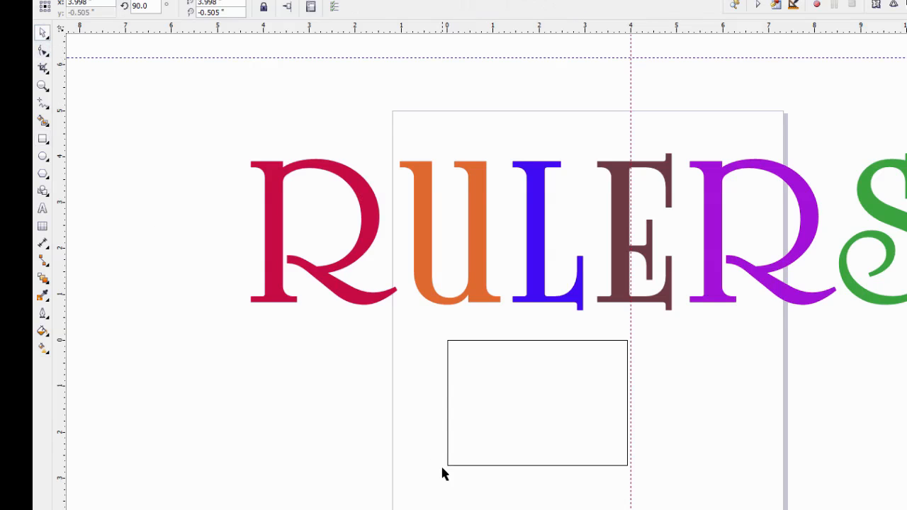
click(477, 440)
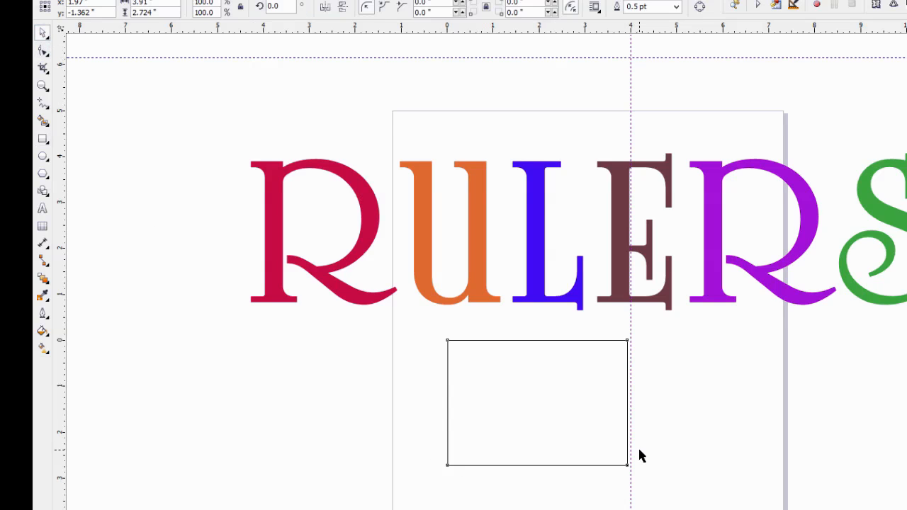
click(617, 406)
click(608, 409)
drag(631, 405, 633, 405)
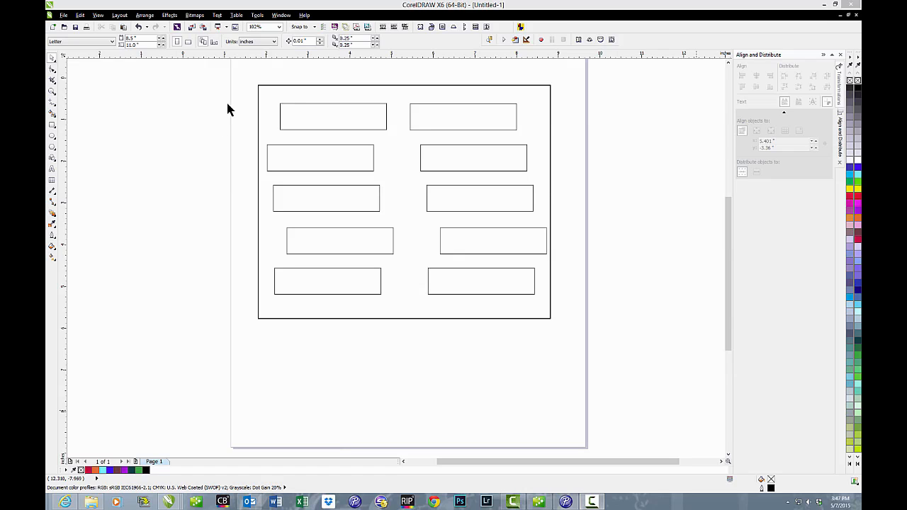
Step: Set the ruler origin at the top-left corner of the large rectangle surrounding the ten small ones
click(262, 86)
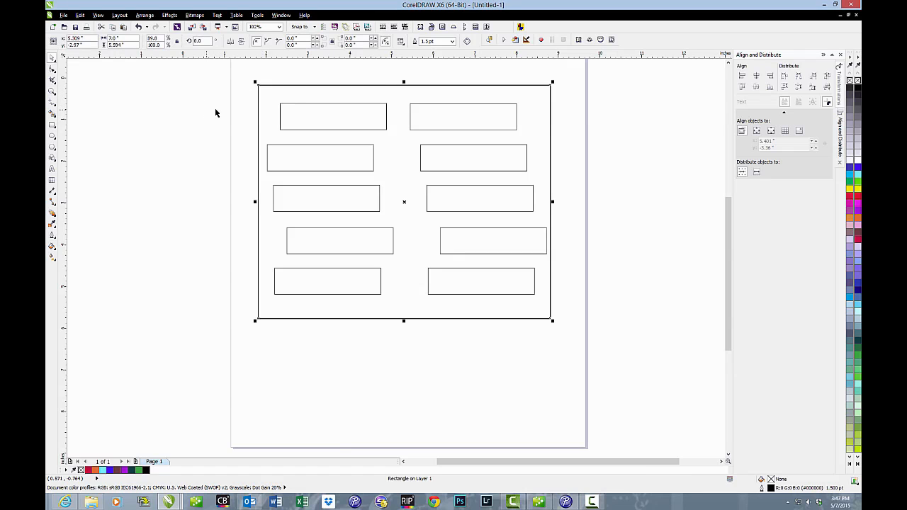
click(309, 74)
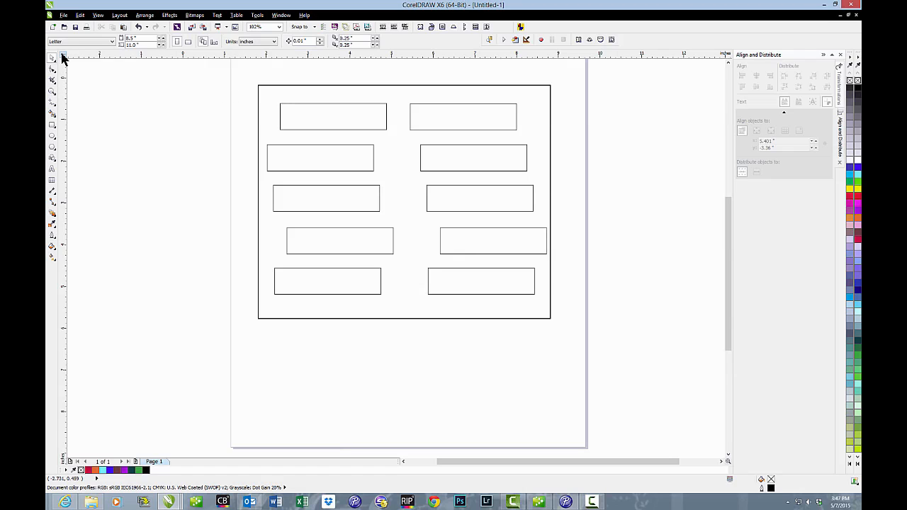
drag(62, 56, 258, 85)
Step: Turn on snapping to the document grid and place a vertical guideline at 0.5 inches
click(99, 16)
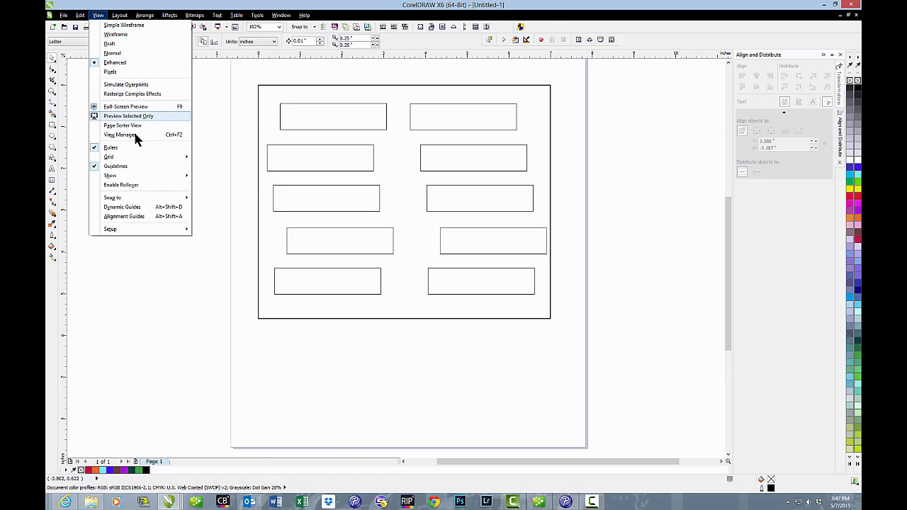
mouse_move(145, 192)
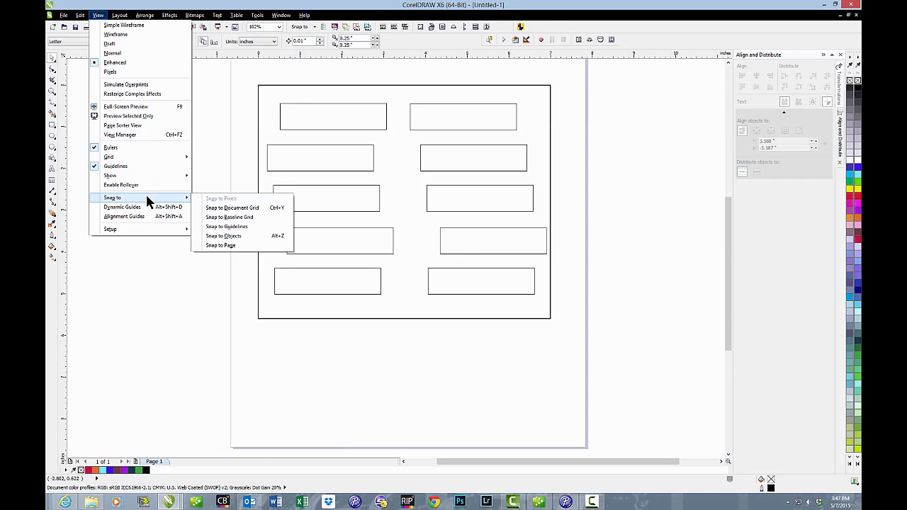
click(221, 210)
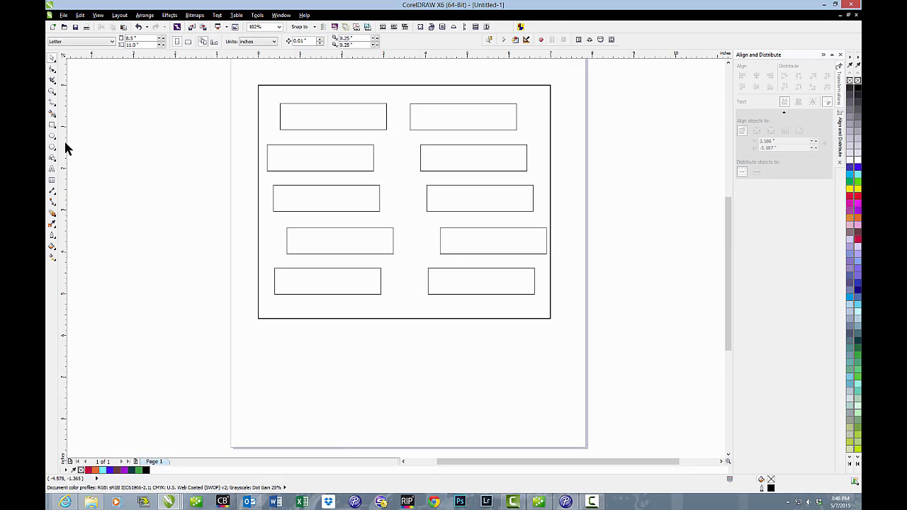
drag(64, 139, 278, 143)
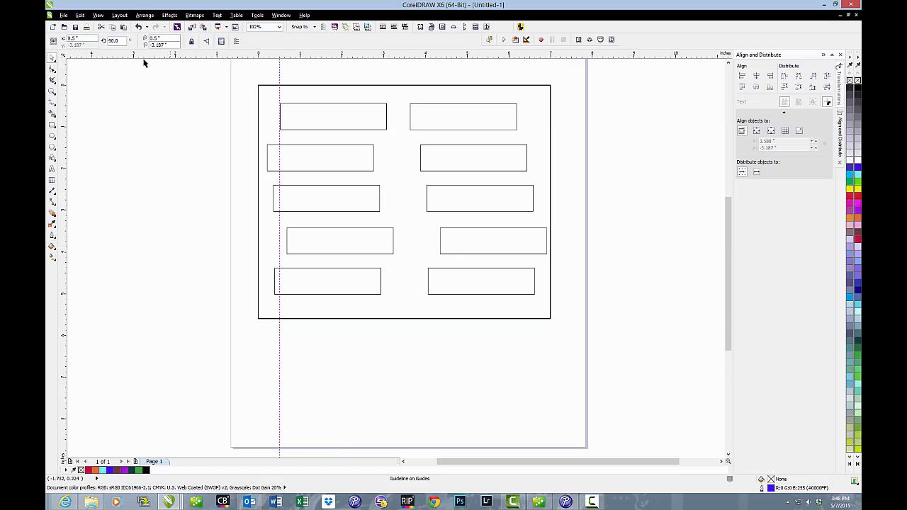
Step: Turn on snapping to guidelines
click(98, 15)
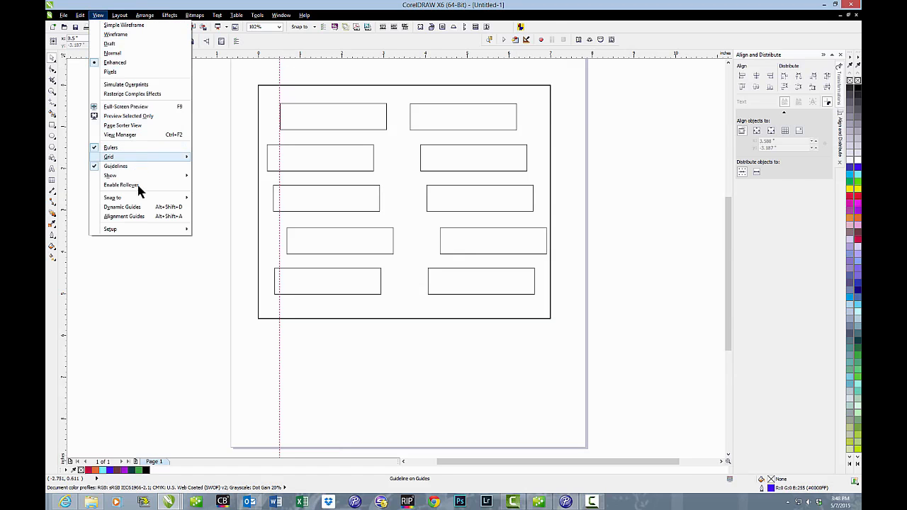
mouse_move(143, 196)
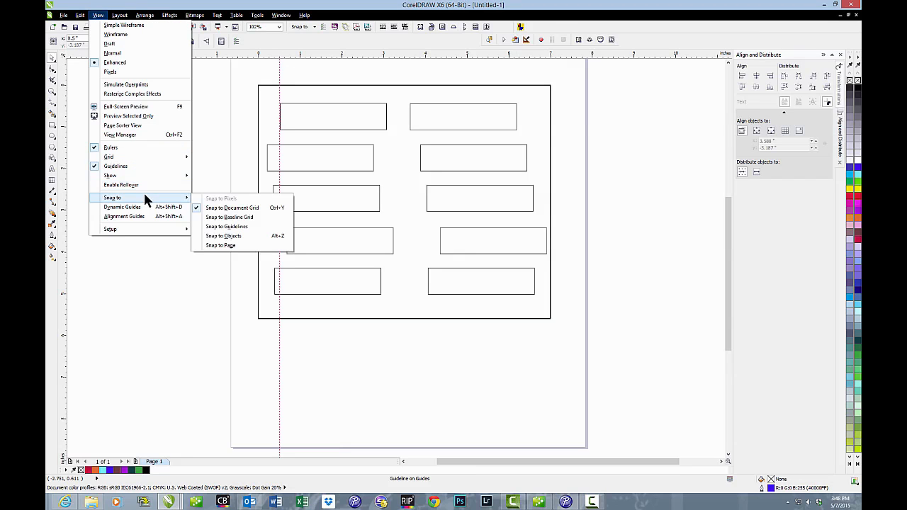
click(250, 227)
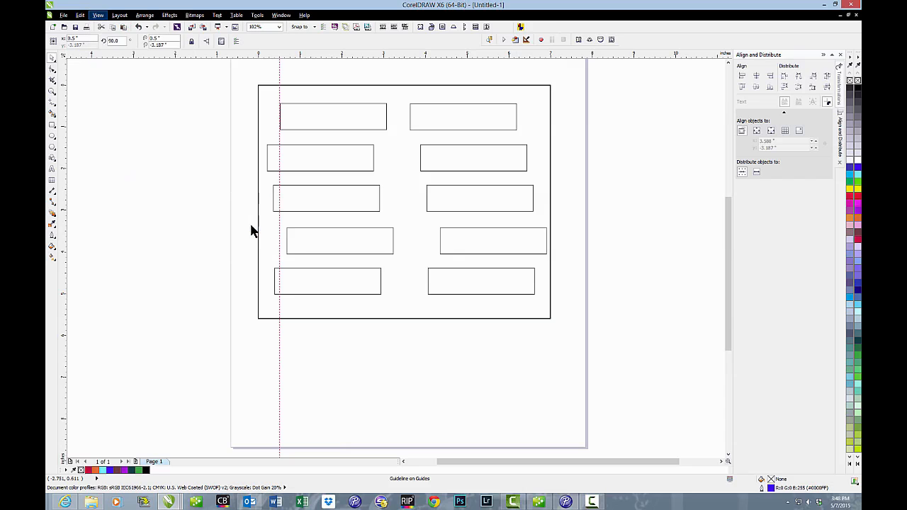
Step: Move the five rectangles in the left column so their left edges snap to the 0.5-inch guideline
click(301, 107)
click(301, 107)
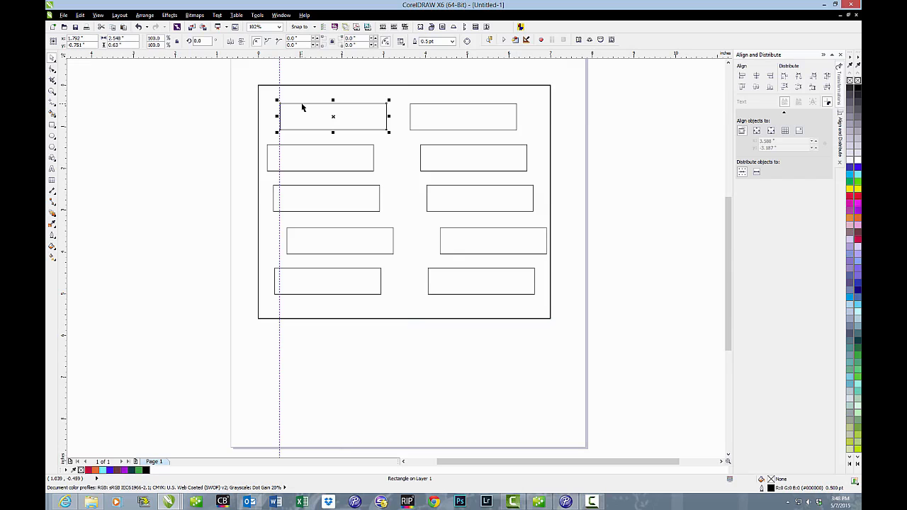
click(305, 115)
drag(306, 115, 304, 116)
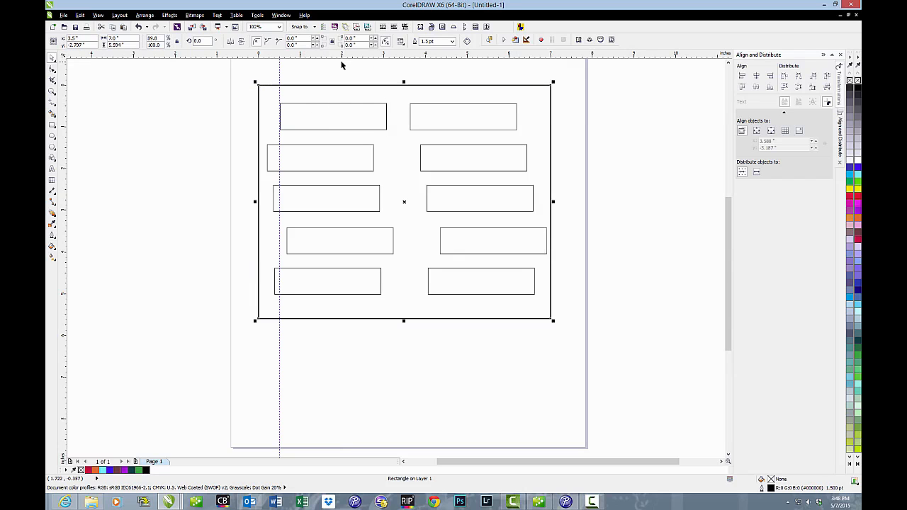
click(359, 116)
drag(349, 156, 360, 157)
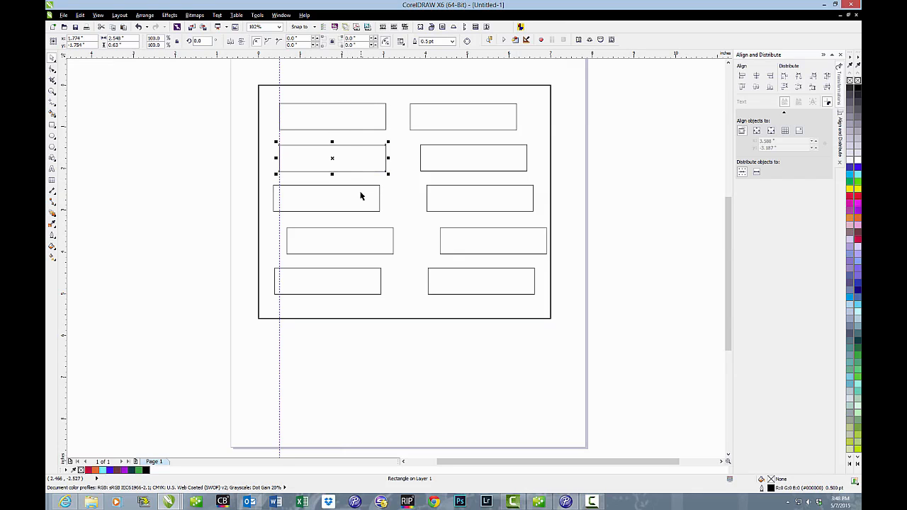
click(361, 196)
drag(361, 193, 361, 194)
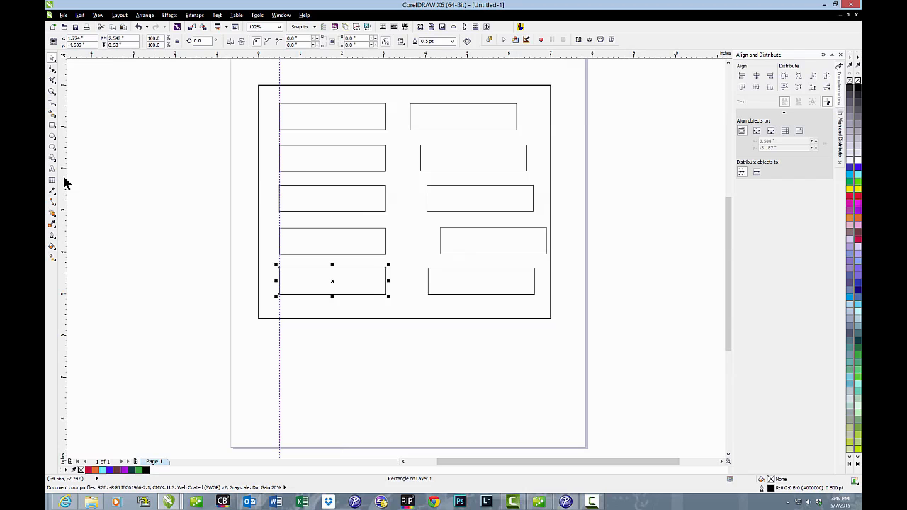
Step: Place a vertical guideline at 6.5 inches and snap the right edge of the right column's first rectangle to it
drag(64, 180, 530, 167)
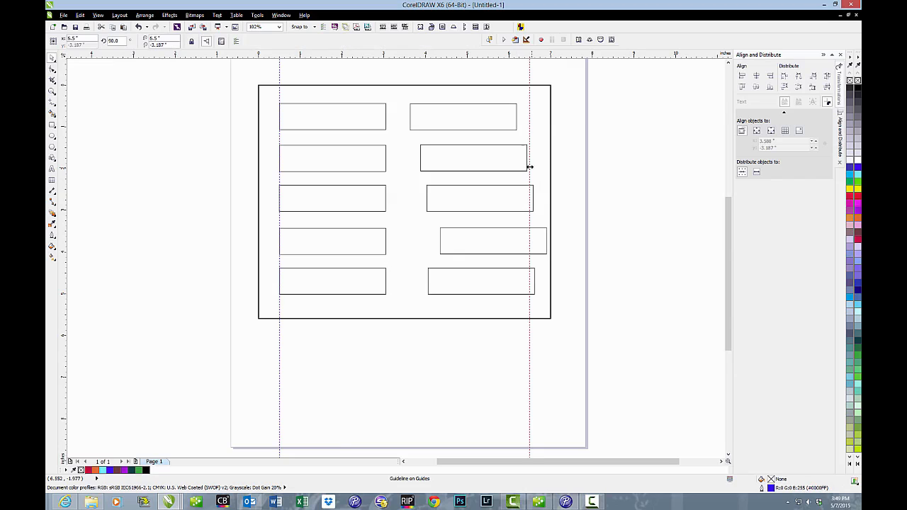
click(498, 113)
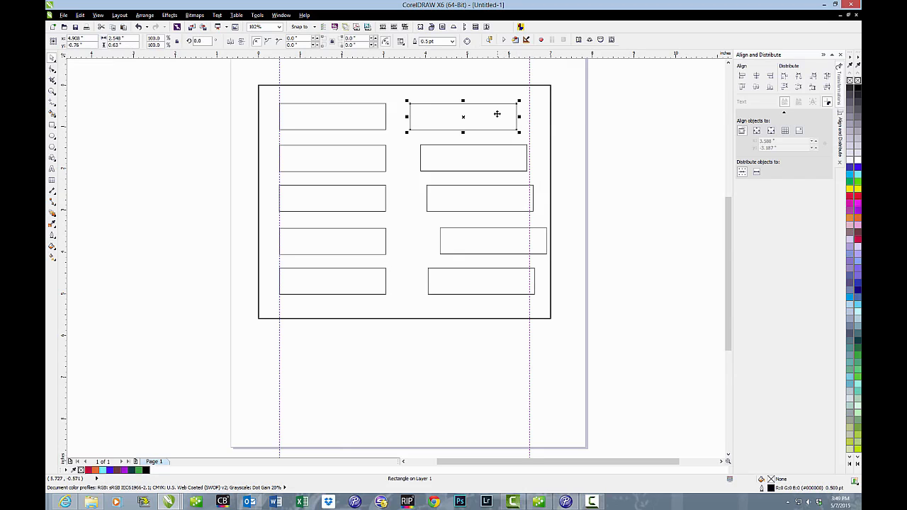
drag(496, 114, 509, 113)
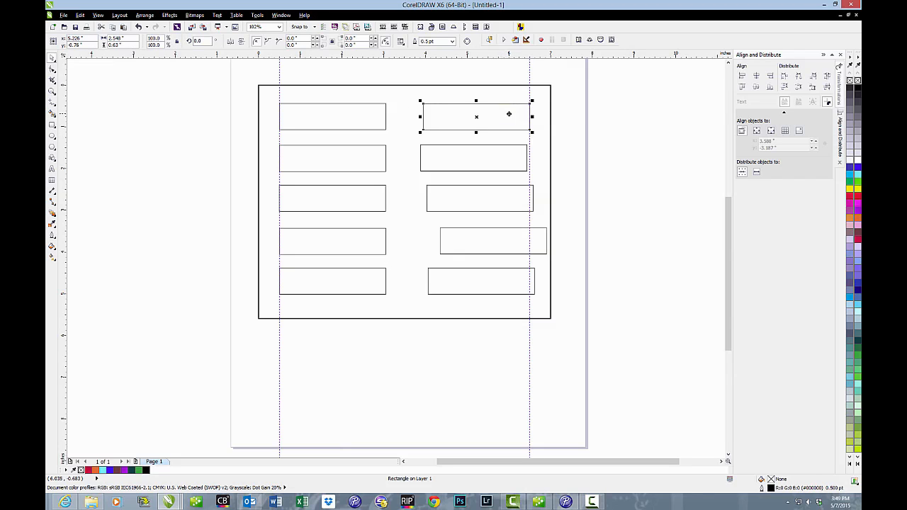
Step: Move the second and third rectangles of the right column so their right edges snap to the 6.5-inch guideline
click(498, 154)
key(Escape)
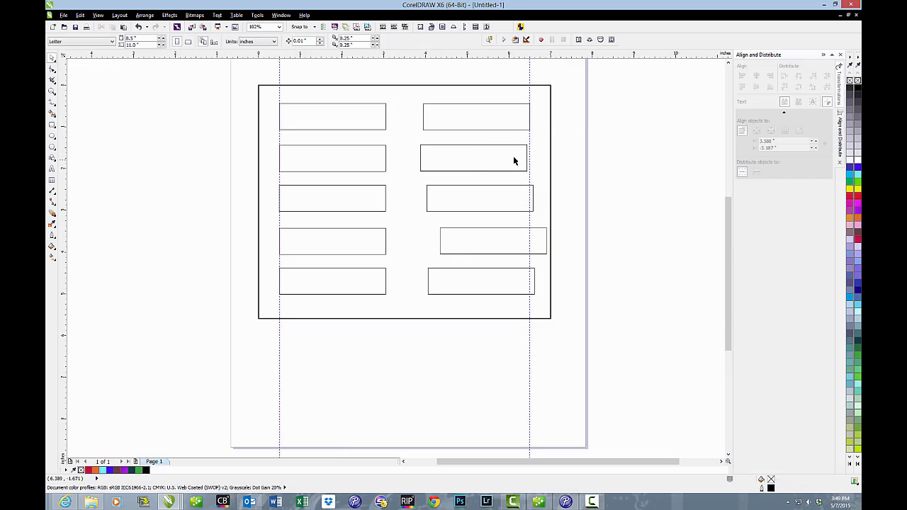
drag(514, 160, 520, 158)
shift+click(513, 186)
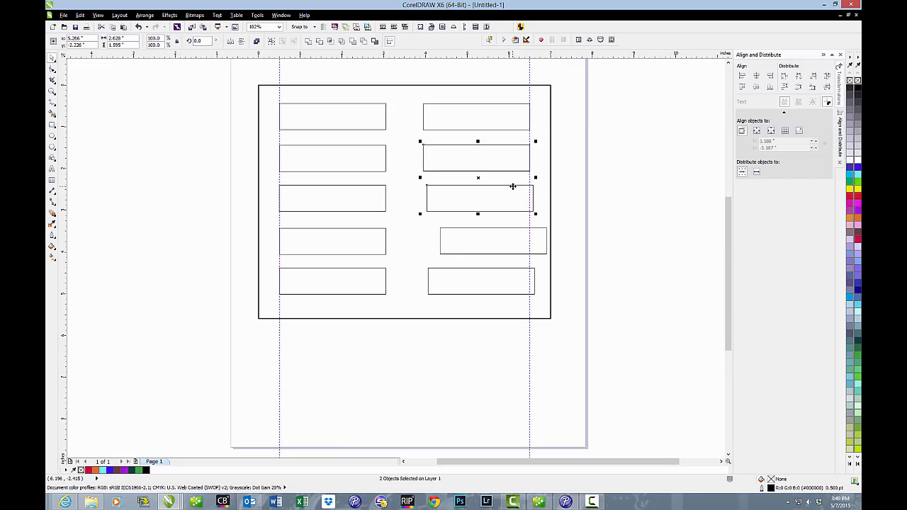
shift+click(512, 197)
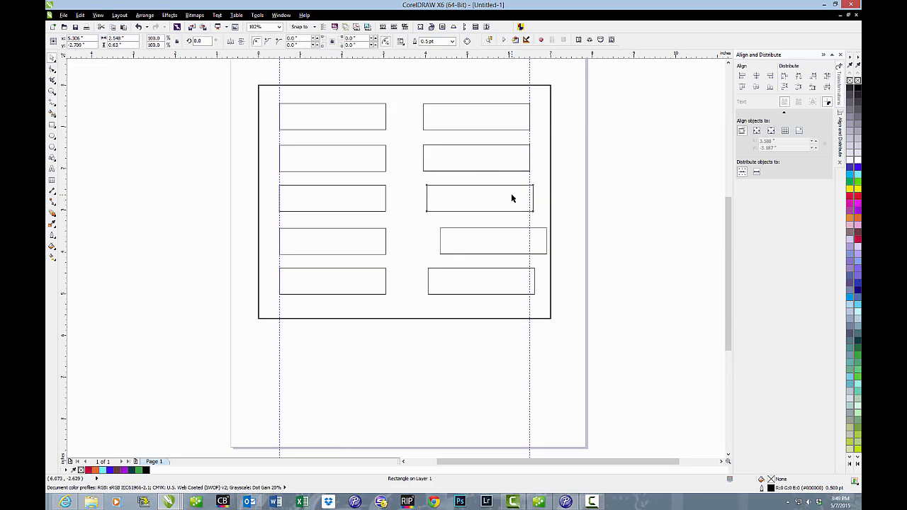
drag(510, 197, 506, 194)
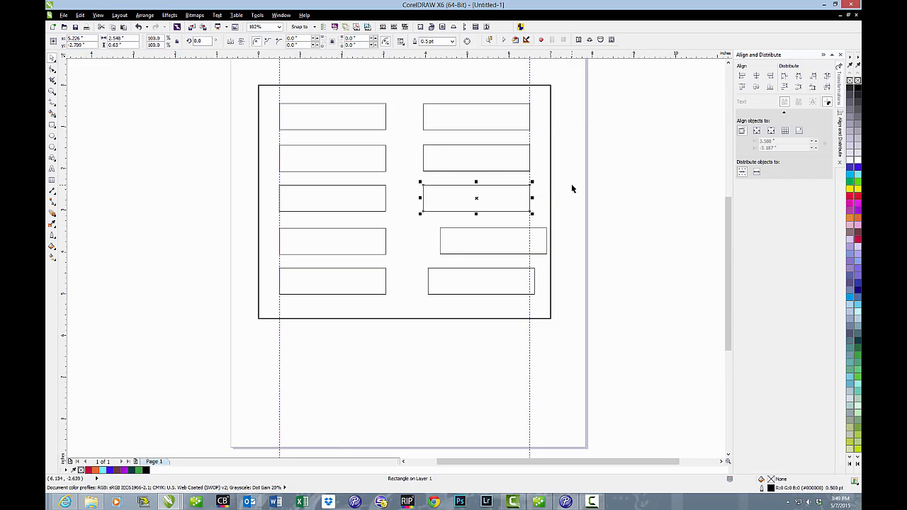
Step: Select only the fourth rectangle of the right column and snap its right edge to the 6.5-inch guideline
shift+click(525, 246)
click(526, 246)
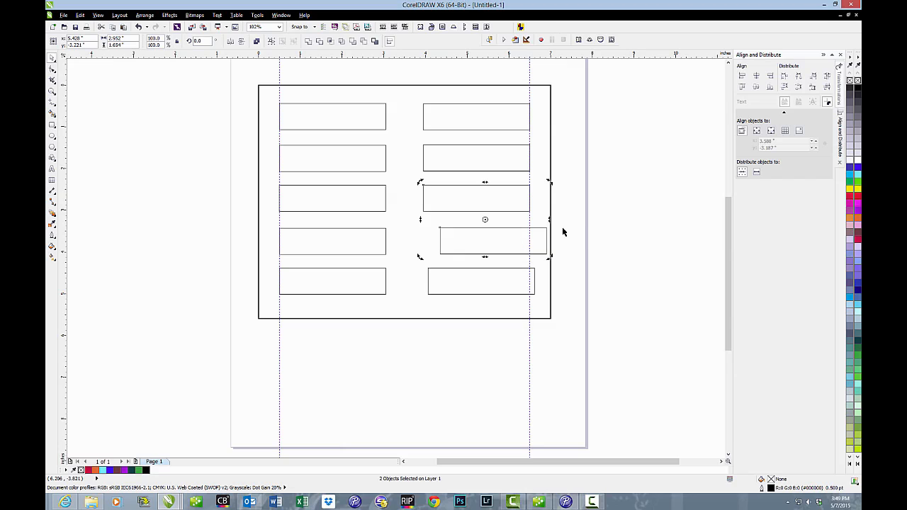
click(554, 243)
click(520, 246)
shift+click(521, 243)
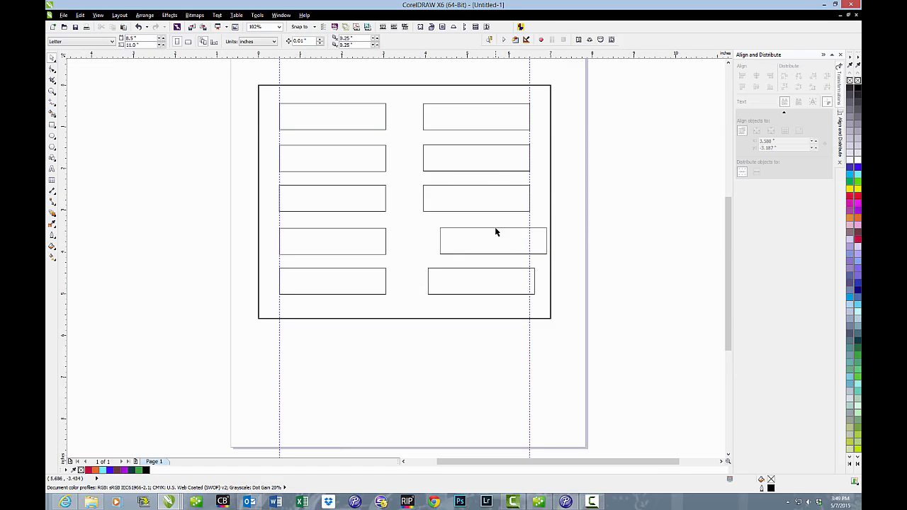
click(496, 232)
shift+click(489, 233)
click(493, 239)
drag(491, 229, 477, 232)
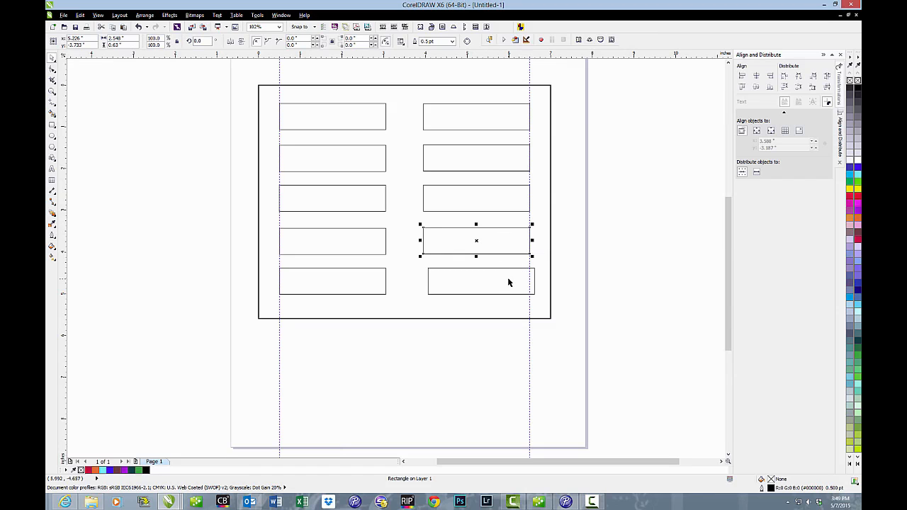
Step: Snap the right edge of the right column's fifth rectangle to the 6.5-inch guideline and clear the selection
click(504, 270)
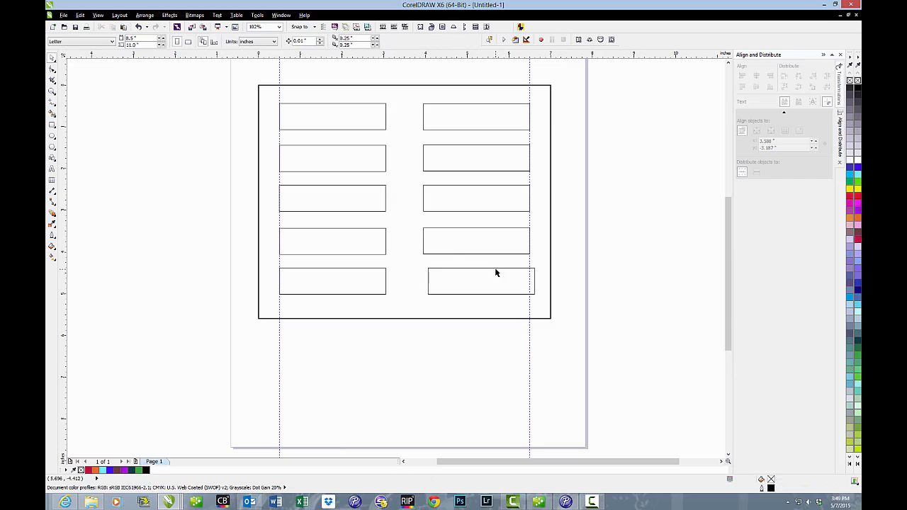
click(496, 279)
click(481, 281)
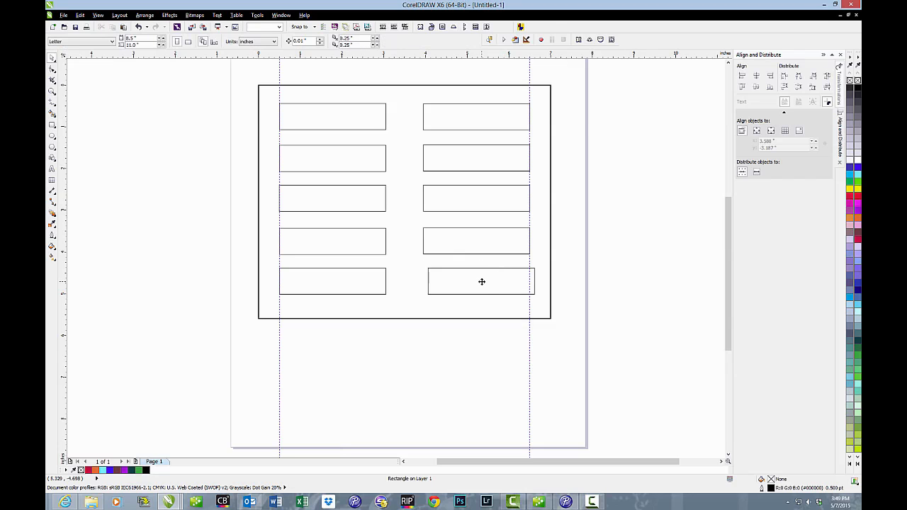
click(481, 282)
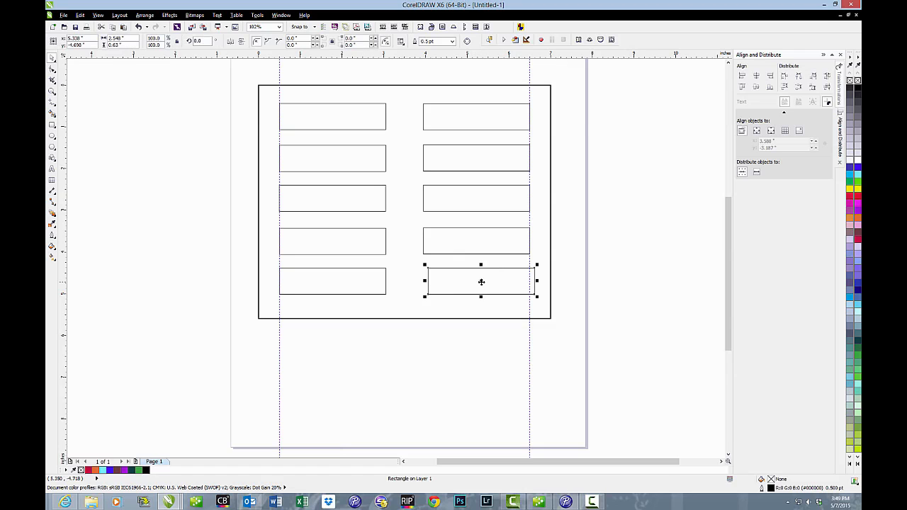
drag(480, 282, 477, 282)
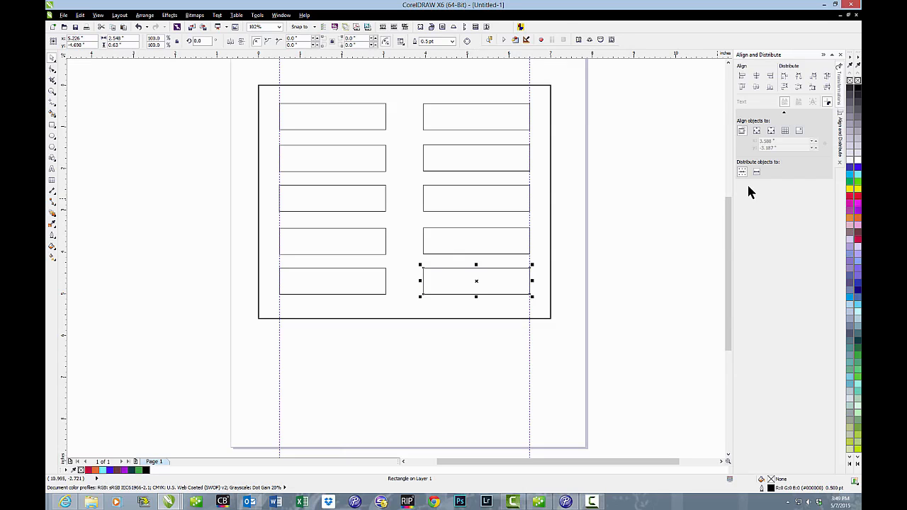
click(602, 258)
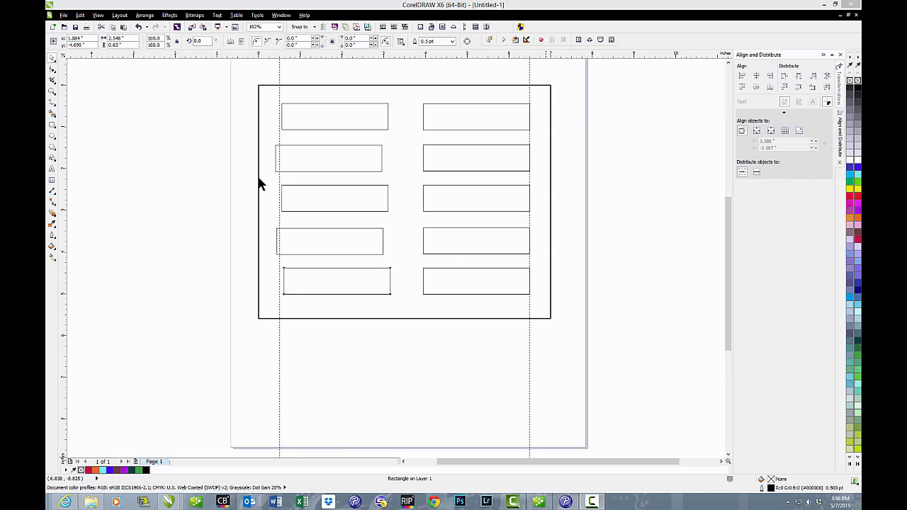
Step: Set the nudge distance to 0.1 inches and nudge the left column's first rectangle four increments to the right
click(259, 86)
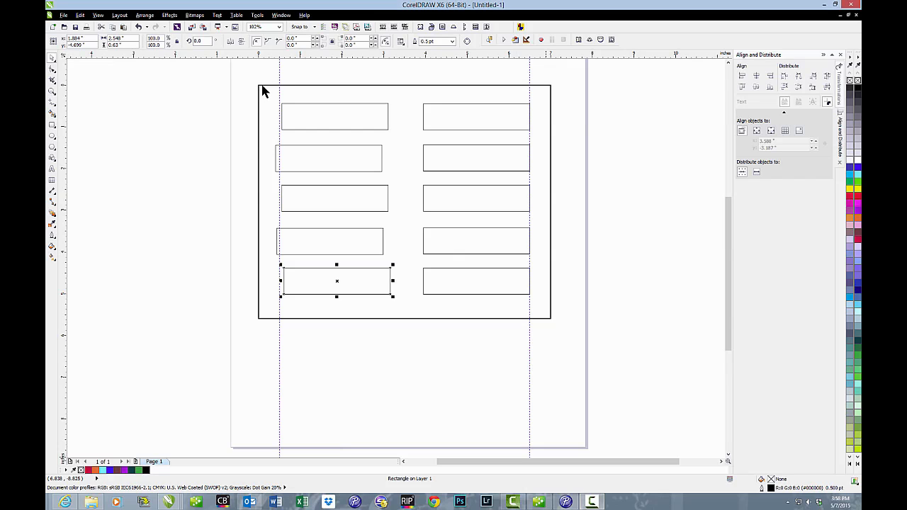
click(217, 94)
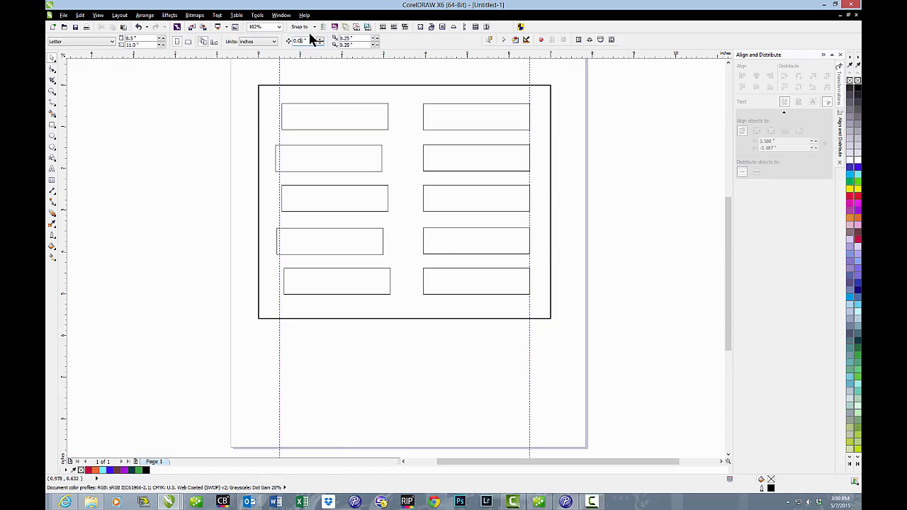
key(BackSpace)
click(321, 106)
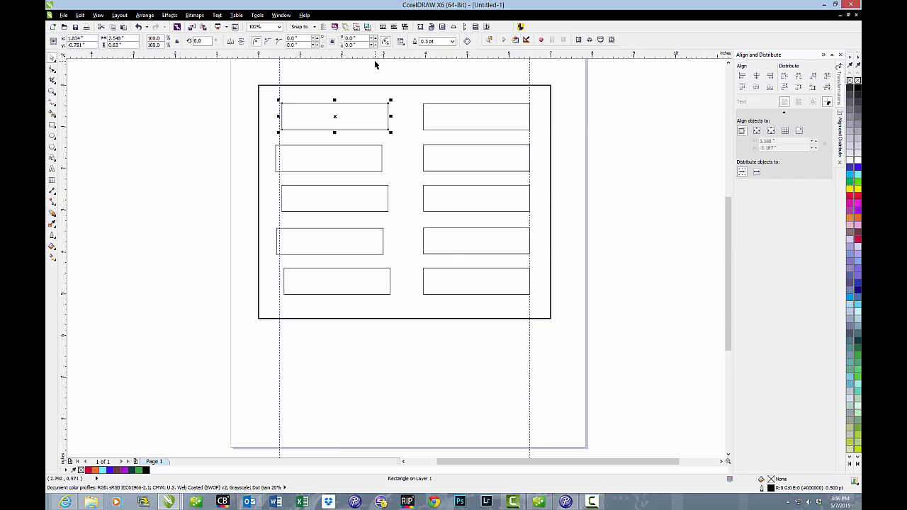
key(Right)
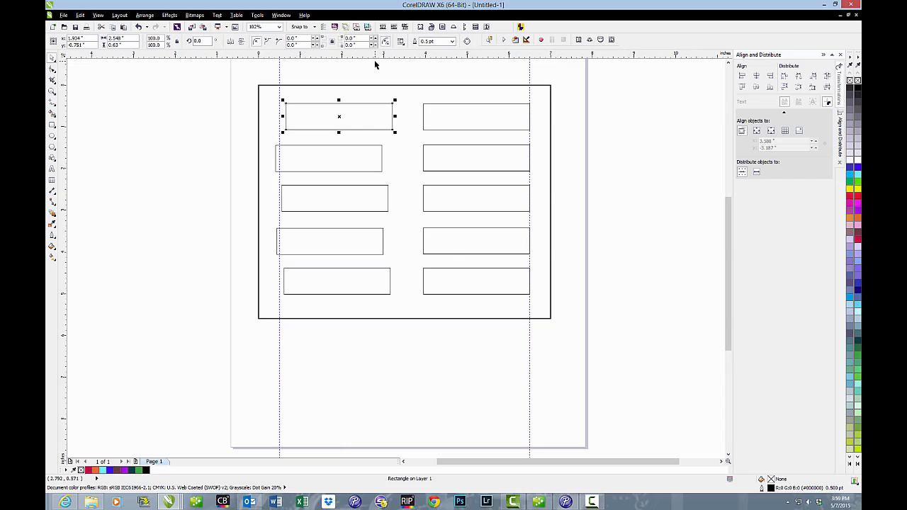
key(Right)
key(Right)
key(Right)
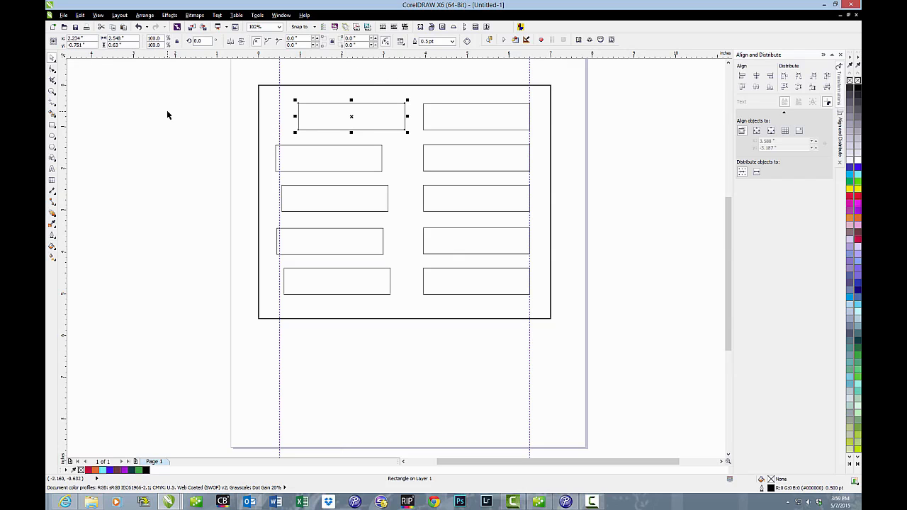
Step: With nothing selected, set the nudge distance to 0.01 inches
click(184, 112)
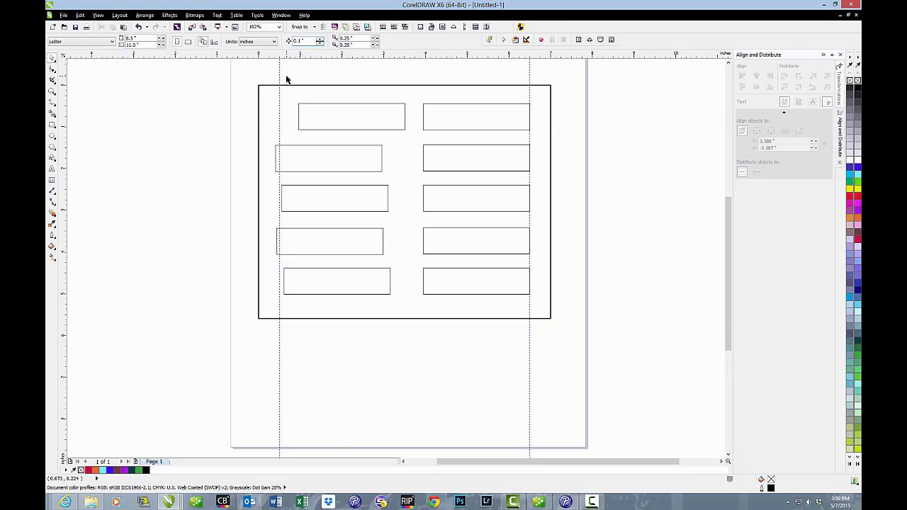
text(0)
text(0)
key(BackSpace)
key(BackSpace)
text(1)
Step: Nudge the left column's first rectangle leftward until its left edge sits on the 0.5-inch guideline
click(324, 110)
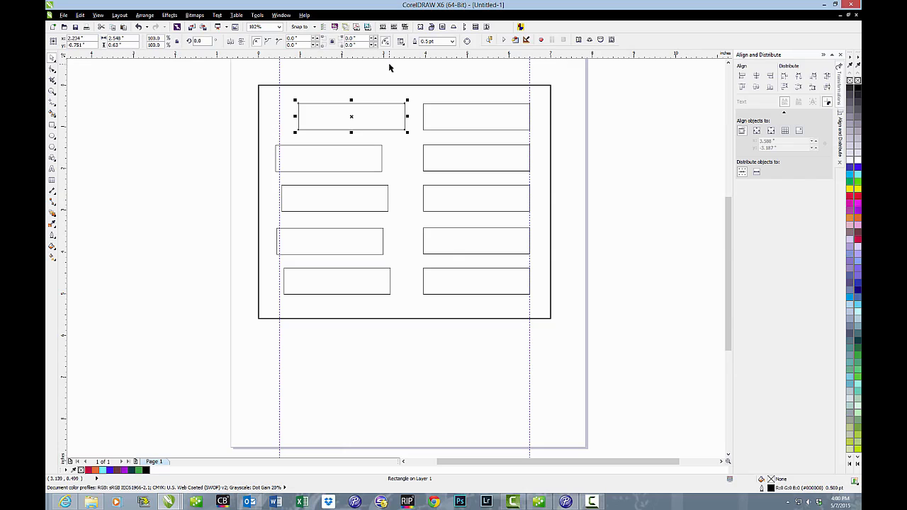
key(Left)
key(Left)
key(Left)
key(Left)
key(Left)
key(Left)
key(Left)
key(Left)
key(Left)
key(Left)
key(Left)
key(Left)
key(Left)
key(Left)
key(Left)
key(Left)
key(Left)
key(Left)
key(Left)
key(Left)
key(Left)
key(Left)
key(Left)
key(Left)
key(Left)
key(Left)
key(Left)
key(Left)
key(Left)
key(Left)
key(Left)
key(Left)
key(Left)
key(Left)
key(Left)
key(Left)
key(Left)
key(Left)
key(Left)
key(Left)
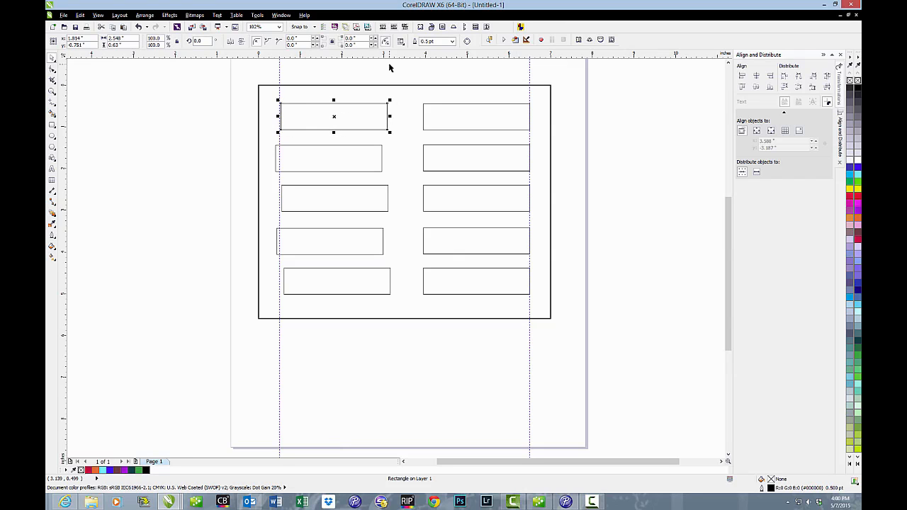
key(Left)
key(Left)
key(Left)
key(Left)
Step: Nudge the left column's second rectangle rightward until its left edge sits on the 0.5-inch guideline
click(371, 148)
key(Right)
key(Right)
key(Right)
key(Right)
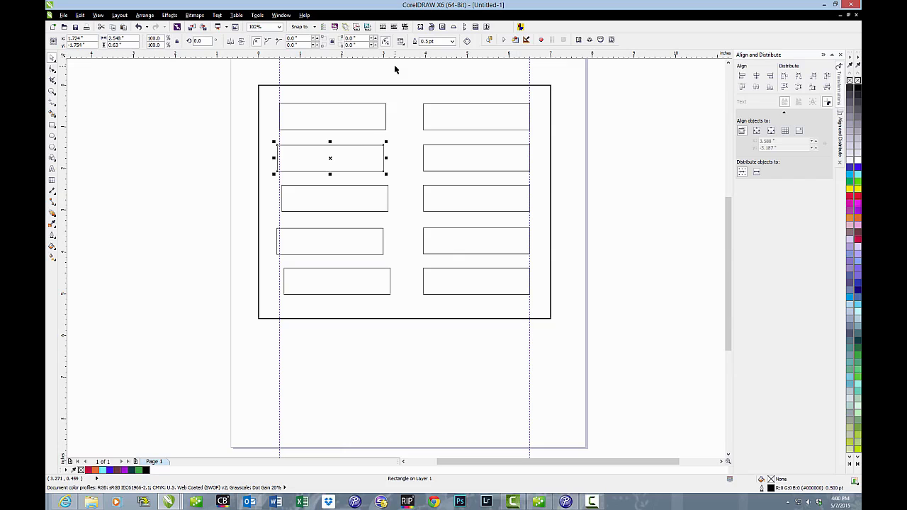
key(Right)
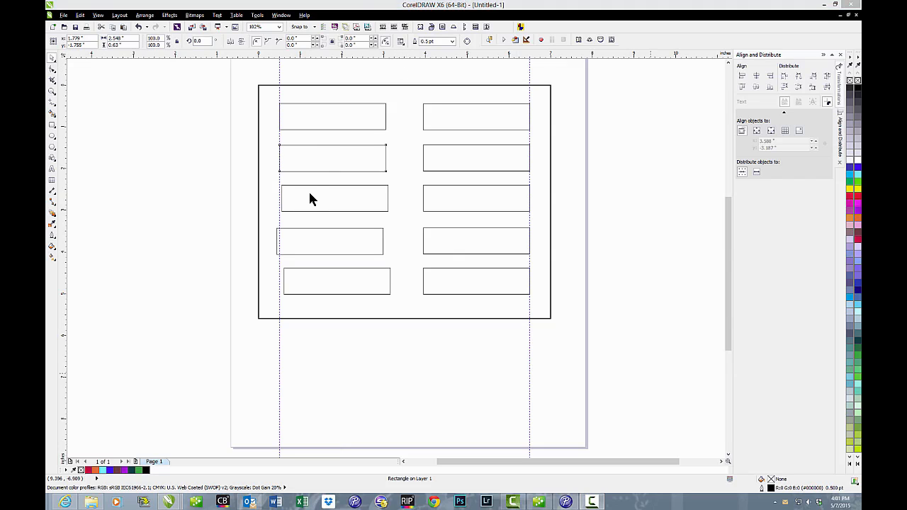
Step: Review the nudge, units, origin and tick settings in the document's ruler options, and accept them as they are
click(310, 161)
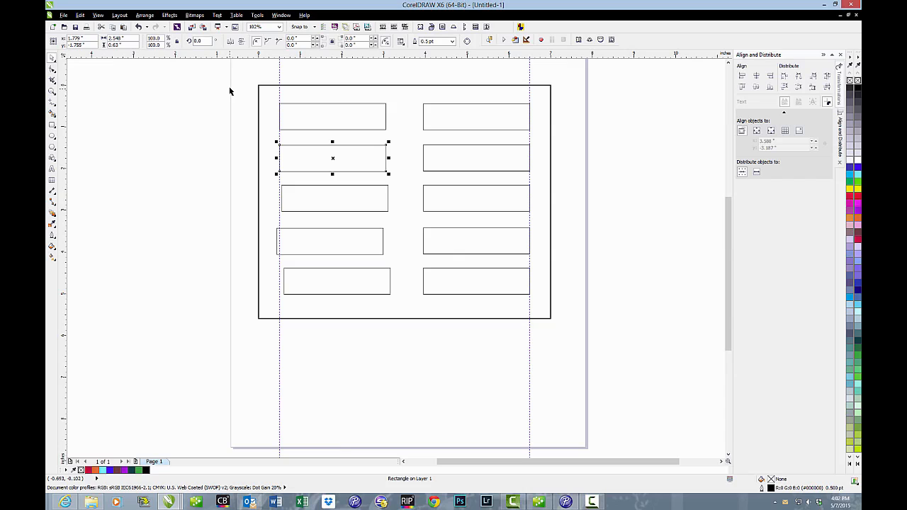
click(257, 16)
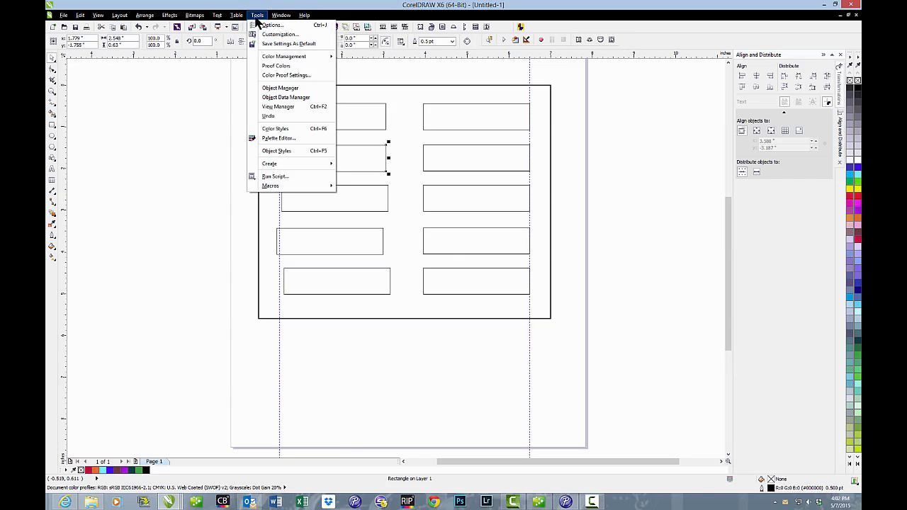
click(271, 27)
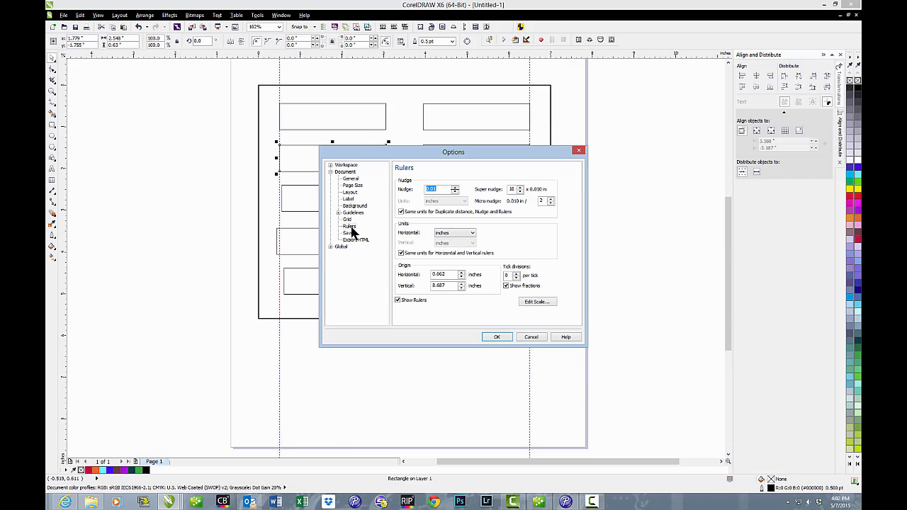
click(350, 228)
click(498, 338)
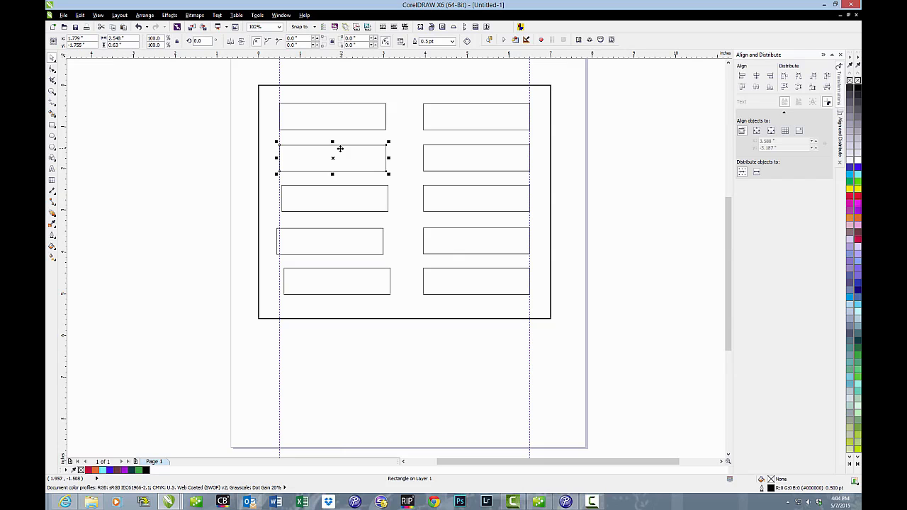
Step: Nudge the left column's third rectangle leftward until its left edge meets the 0.5-inch guideline
click(234, 118)
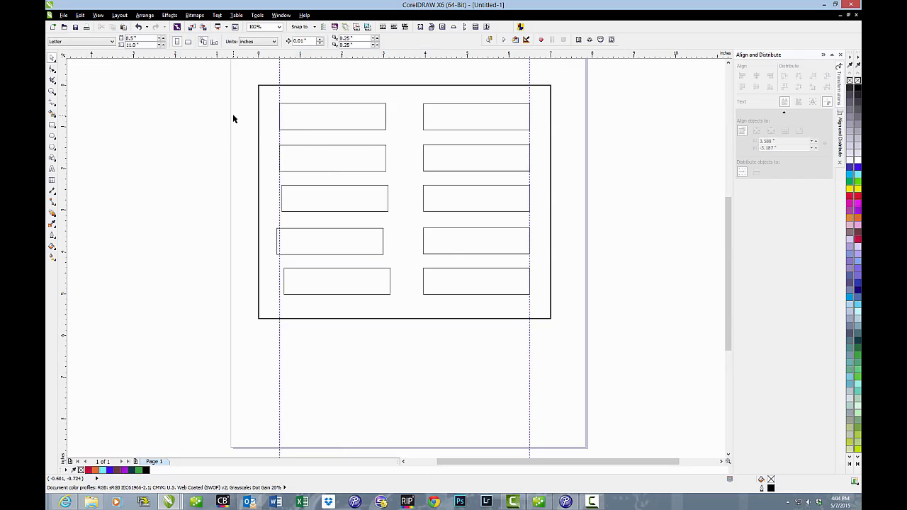
click(293, 118)
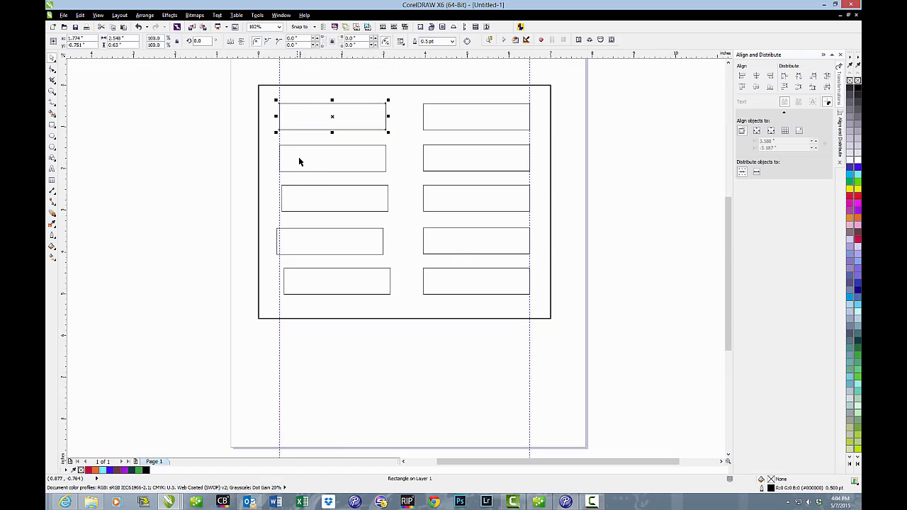
click(302, 190)
key(Left)
key(Left)
key(Left)
key(Left)
key(Left)
key(Left)
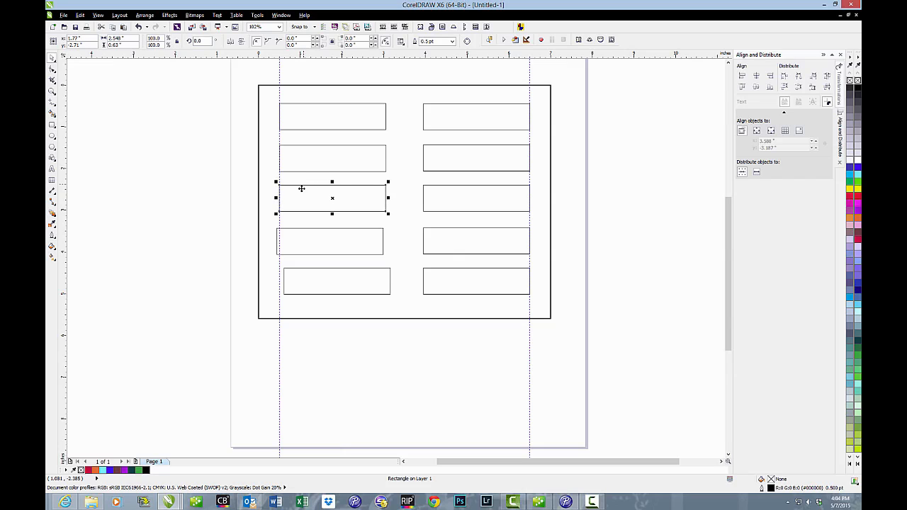
Step: Nudge the left column's fourth rectangle until its left edge lines up with the 0.5-inch guideline
click(328, 229)
key(Right)
key(Left)
Step: Nudge the left column's fifth rectangle until its left edge lines up with the 0.5-inch guideline, and clear the selection
key(Left)
click(329, 268)
key(Left)
key(Left)
key(Left)
key(Left)
key(Left)
key(Left)
key(Left)
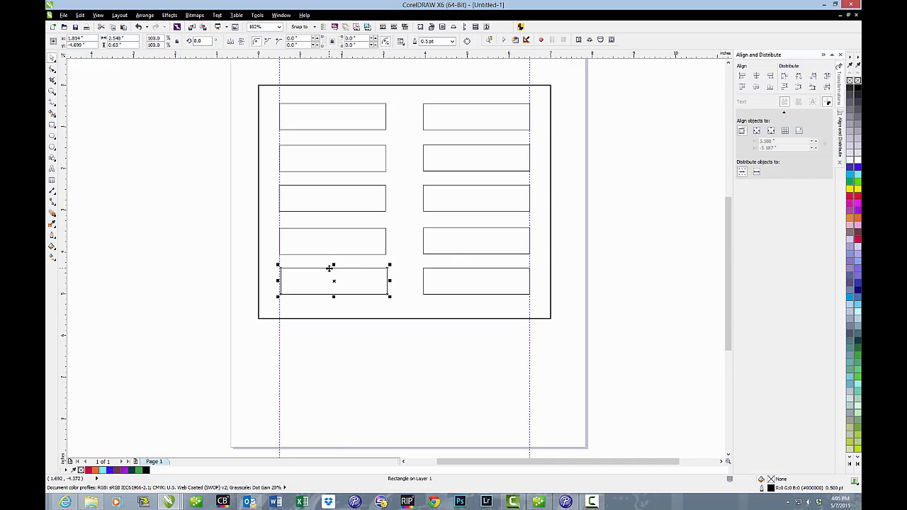
key(Left)
key(Left)
key(Left)
key(Left)
key(Left)
key(Left)
key(Left)
key(Left)
key(Left)
key(Left)
key(Right)
key(Right)
key(Right)
key(Right)
key(Right)
click(227, 99)
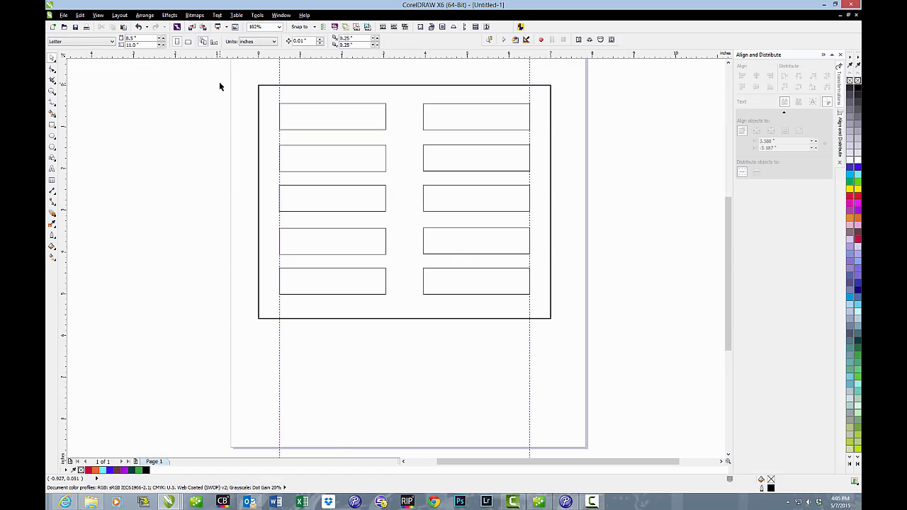
Step: Switch the document units to millimeters with a 0.1 mm nudge distance, and return the units to inches
click(274, 44)
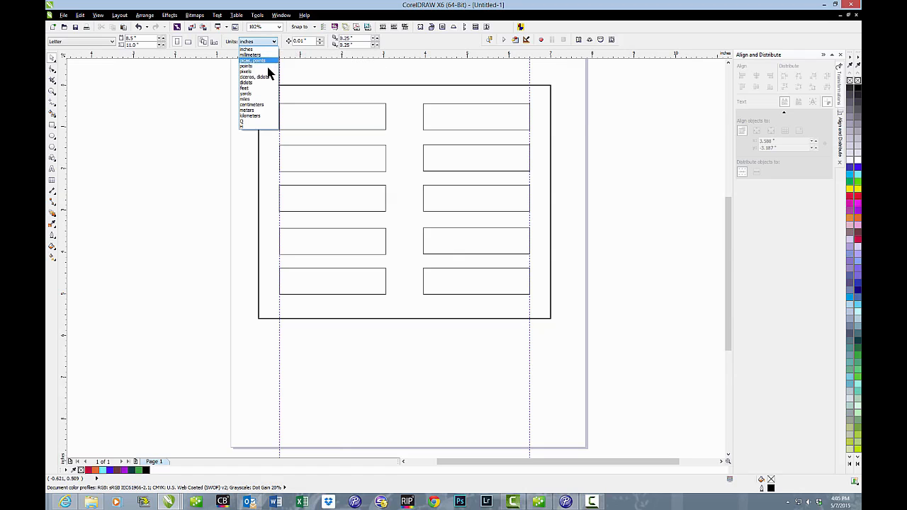
click(267, 55)
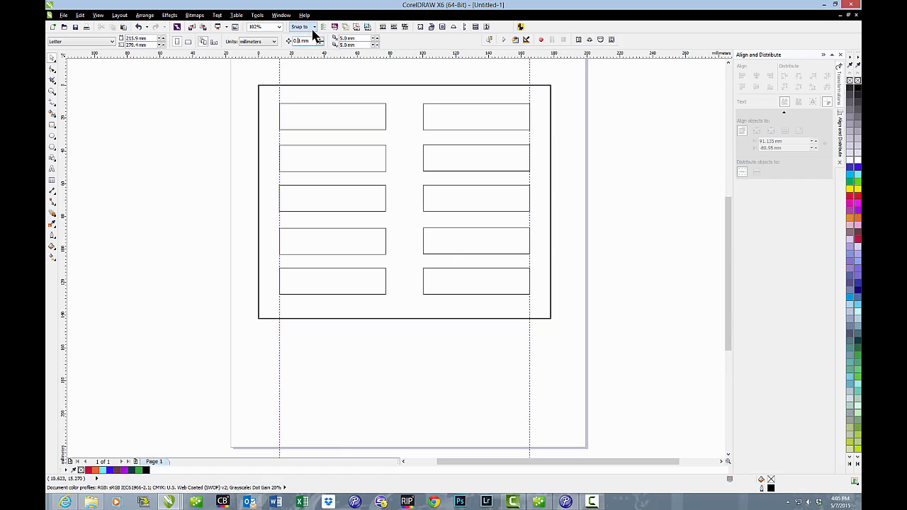
text(0)
click(274, 41)
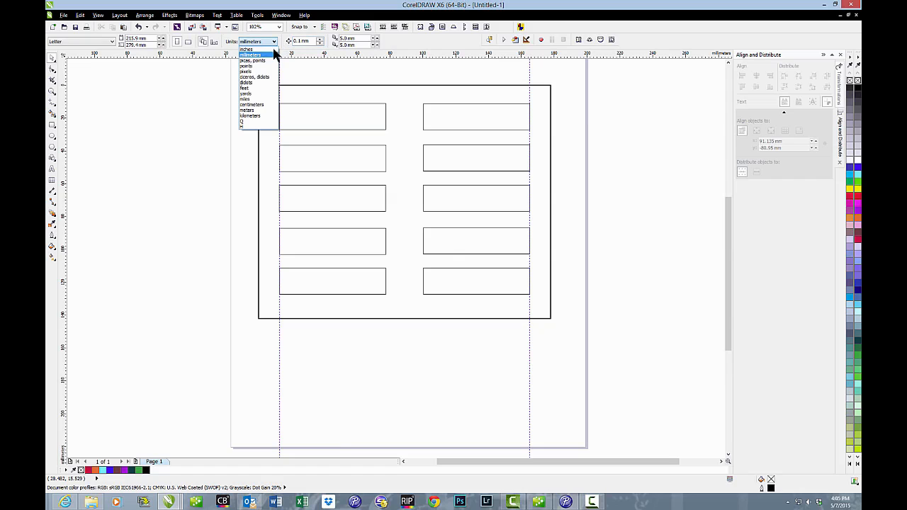
click(251, 52)
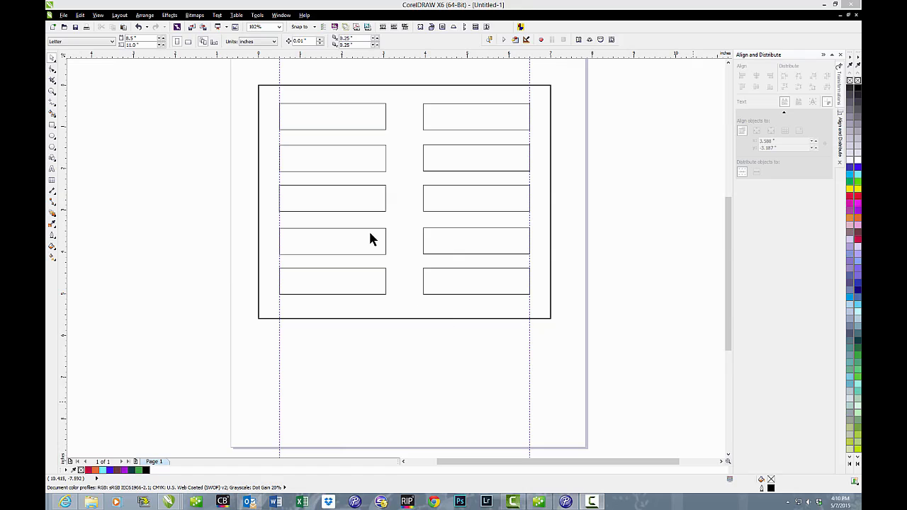
Step: Open the list of available document units
click(261, 41)
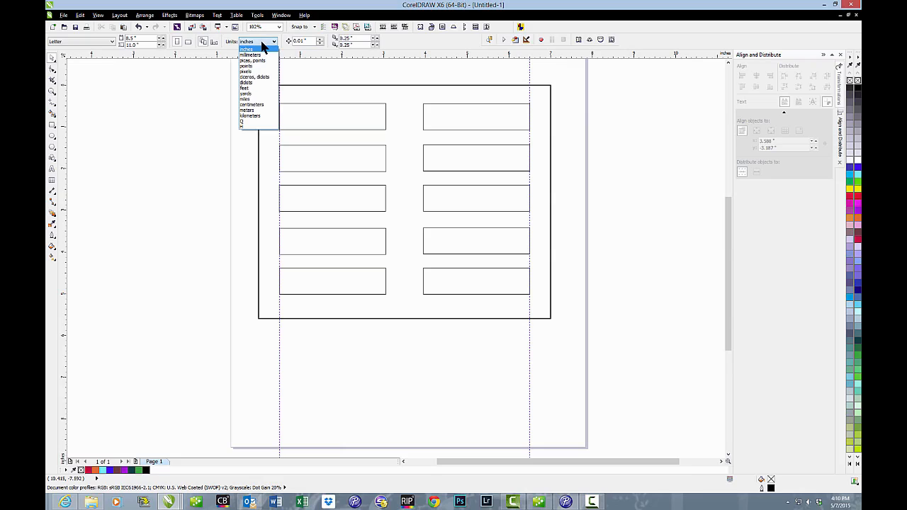